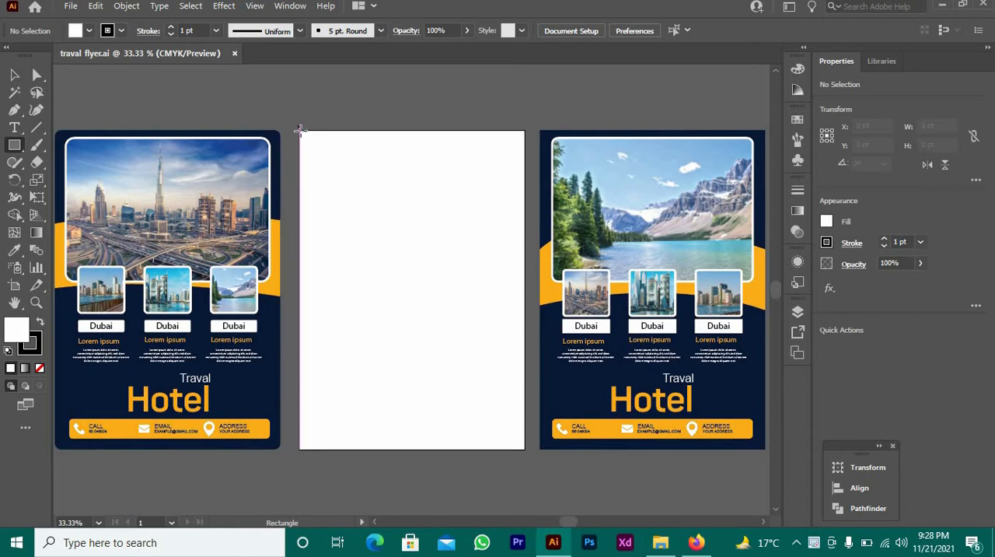
Draw a rectangle covering the whole blank middle artboard, about 595 by 842 pt
mouse_move(301, 133)
left_mouse_down()
mouse_move(360, 178)
mouse_move(544, 382)
mouse_move(522, 427)
mouse_move(525, 450)
left_mouse_up()
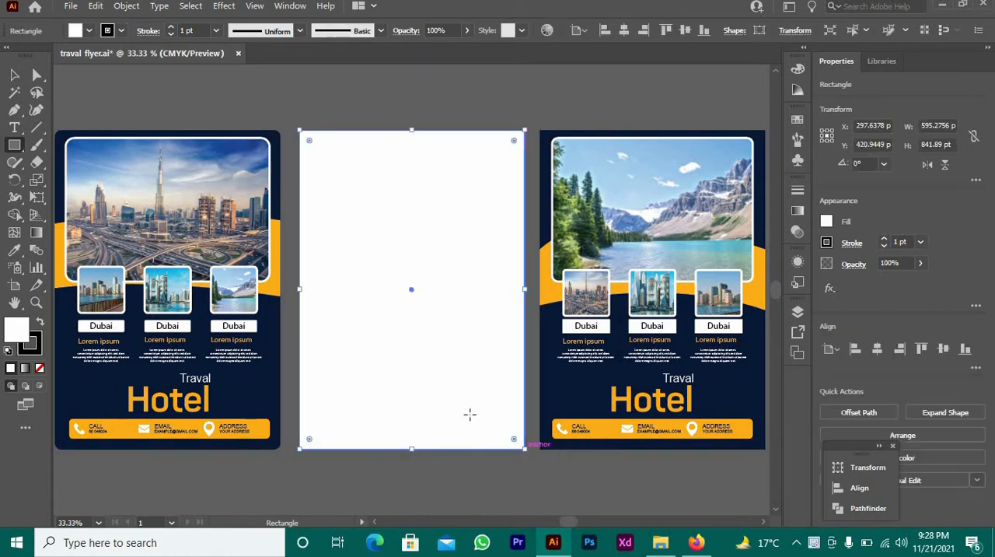
left_click(14, 74)
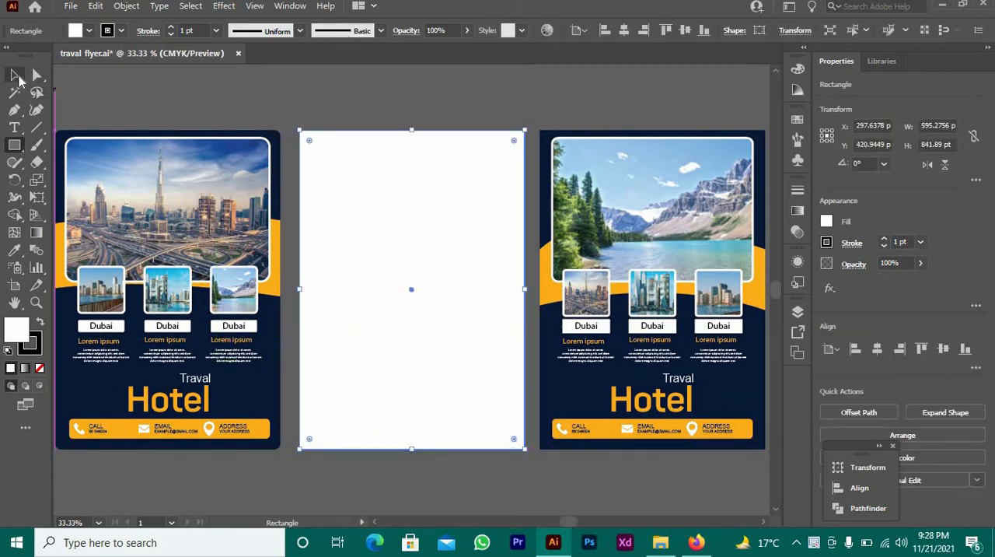
left_click(164, 115)
left_click(352, 225)
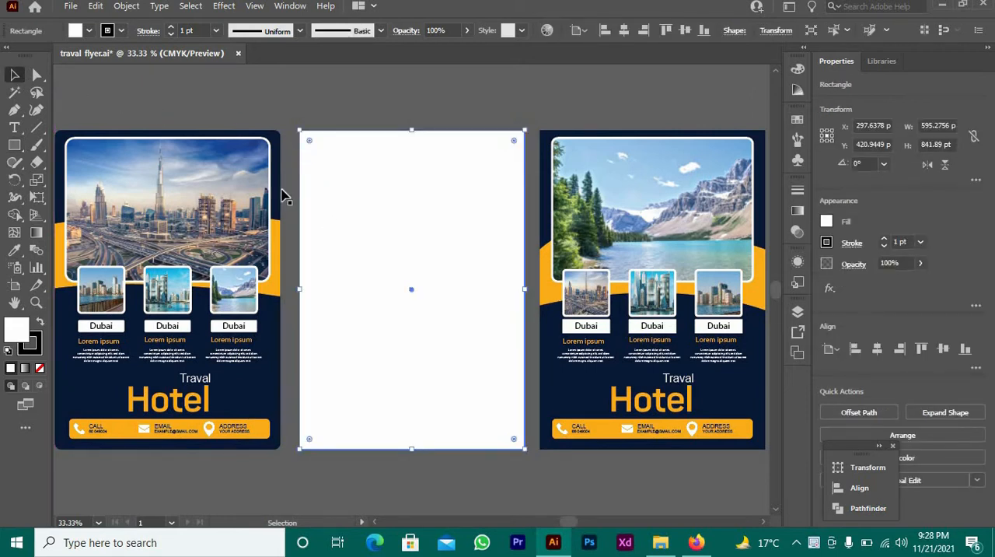
Fill the artboard-sized rectangle with the navy background colour sampled from the neighbouring Dubai flyer, without a stroke
left_click(14, 249)
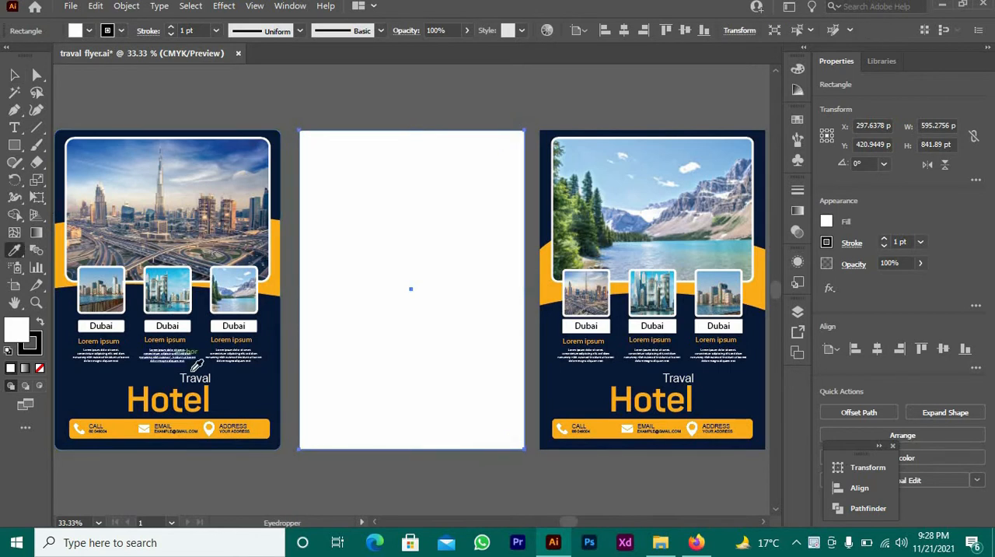
left_click(253, 383)
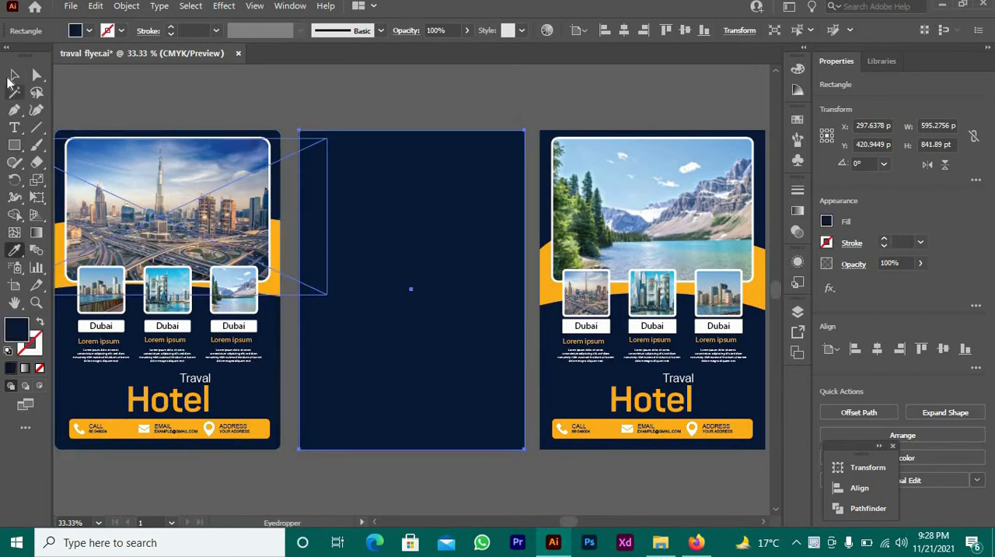
left_click(14, 75)
left_click(160, 93)
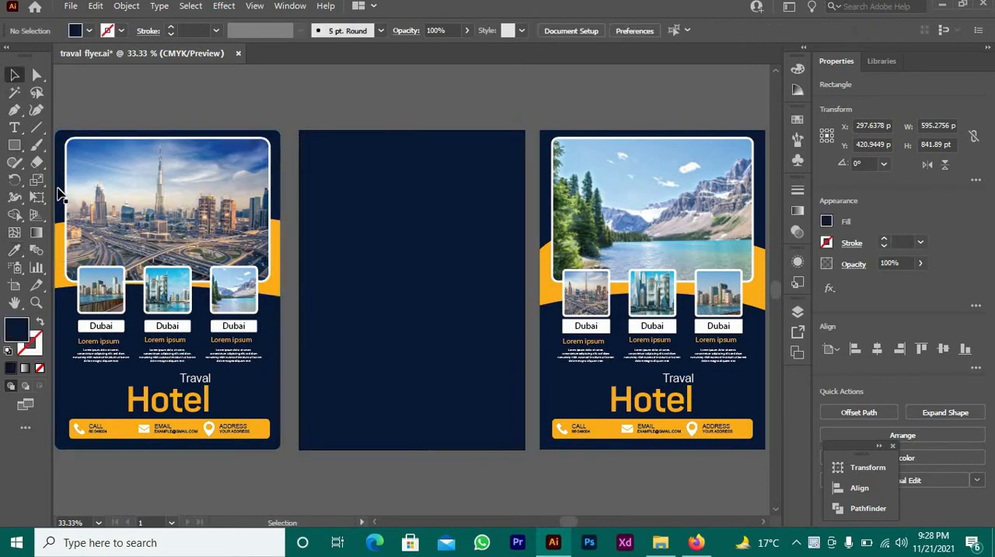
Draw a closed, upward-arching band with the Pen tool across the navy background, about 595 pt wide and 254 pt high
left_click(14, 109)
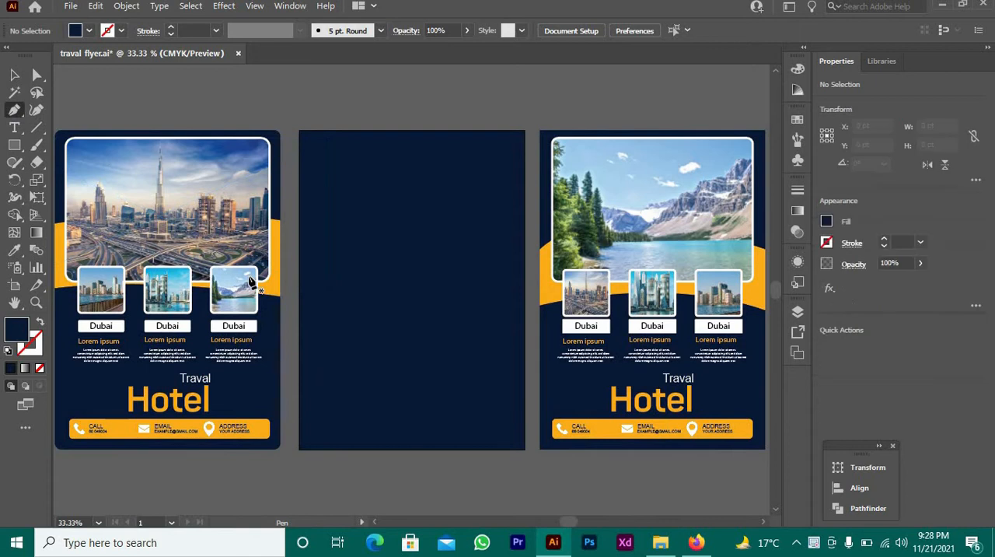
left_click(299, 297)
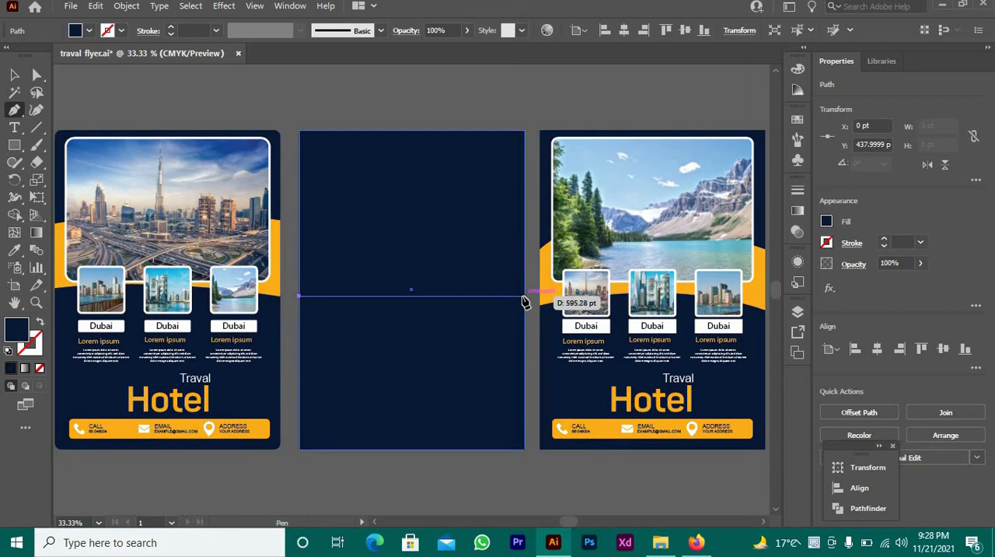
left_click_drag(525, 296, 655, 363)
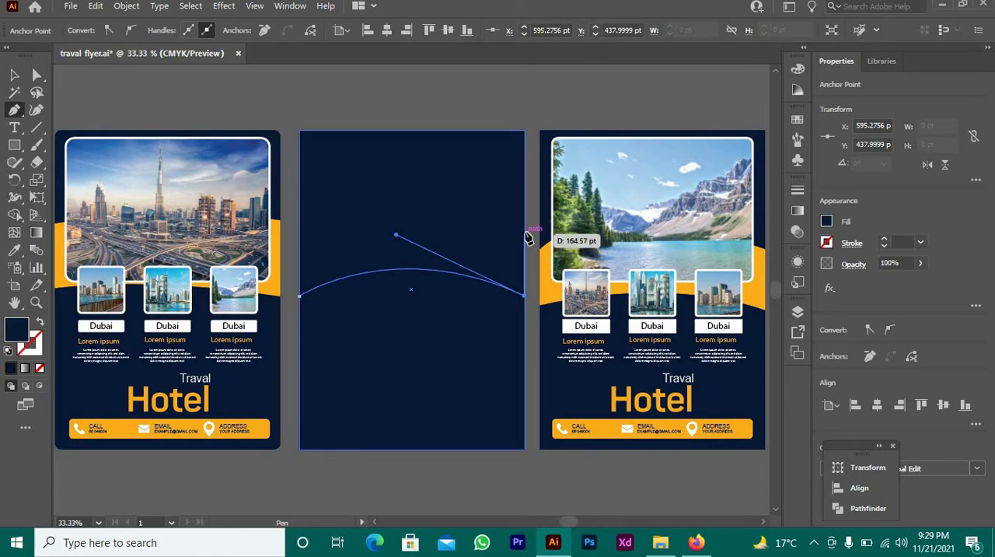
left_click(525, 228)
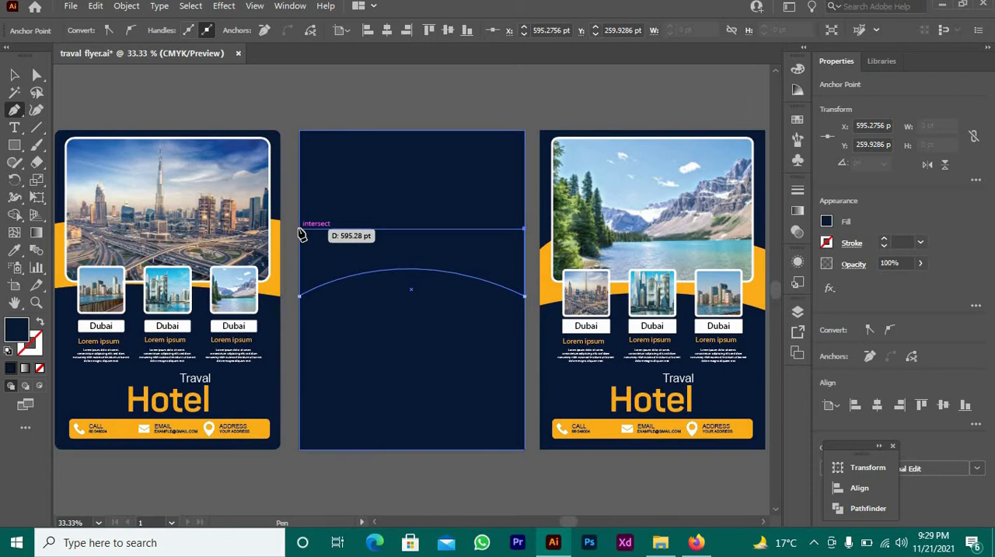
left_click(300, 230)
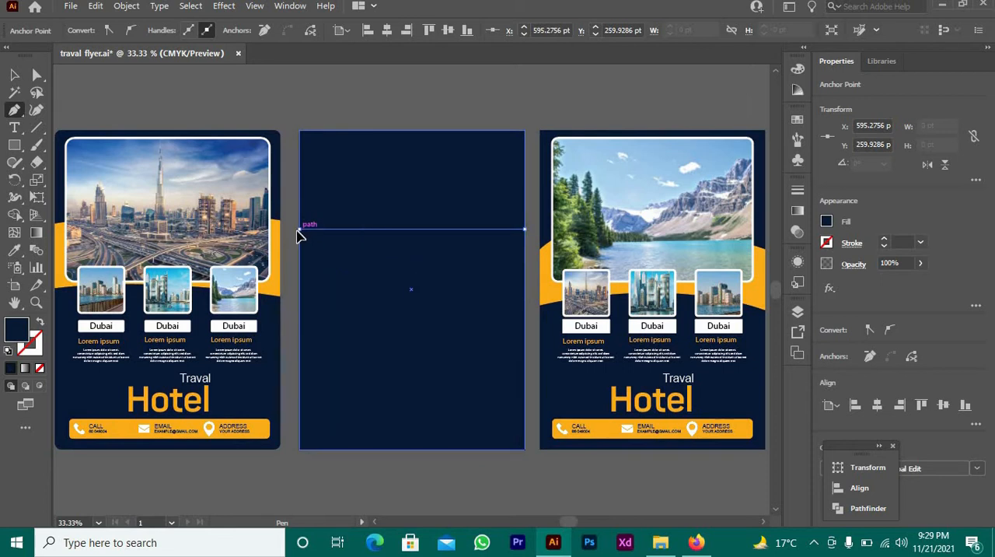
left_click_drag(299, 235, 217, 294)
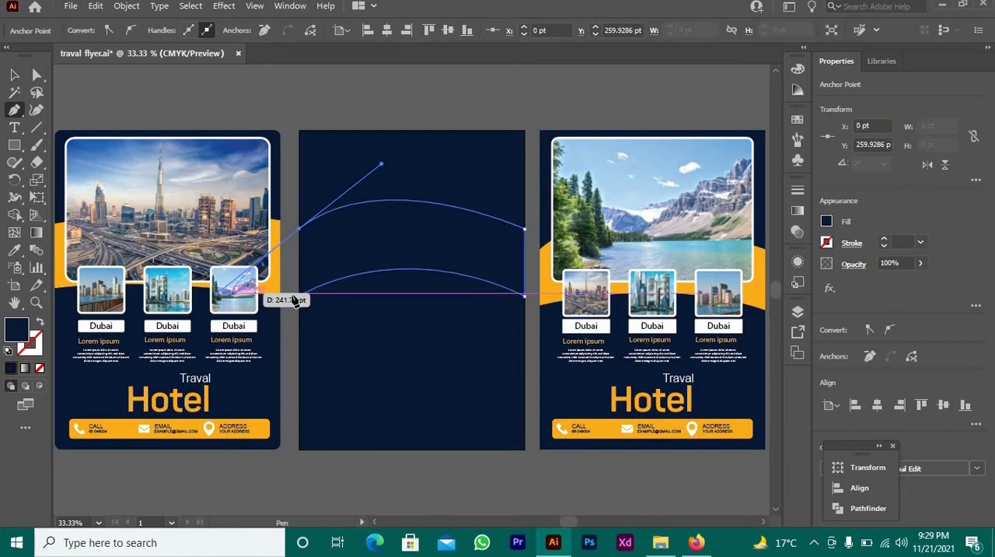
left_click(299, 230)
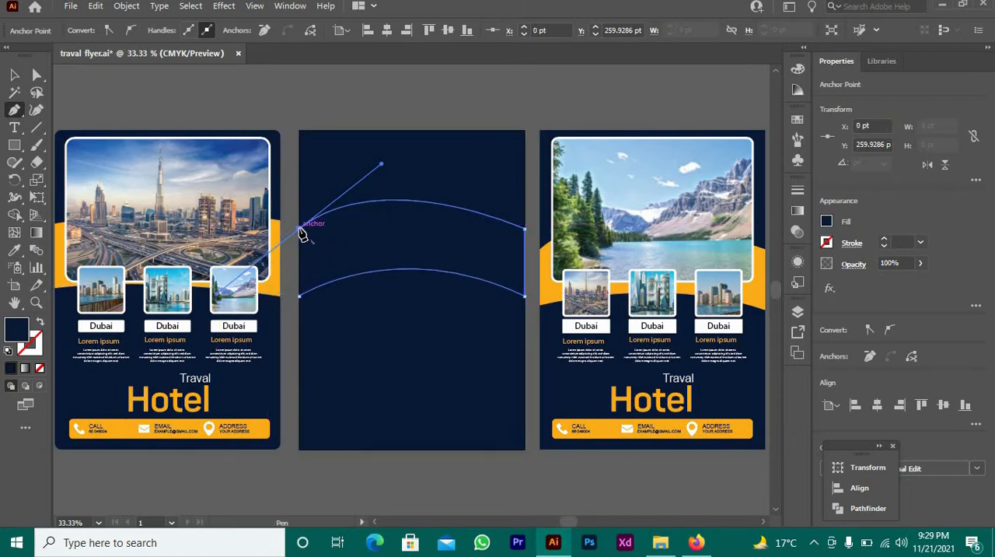
left_click(300, 296)
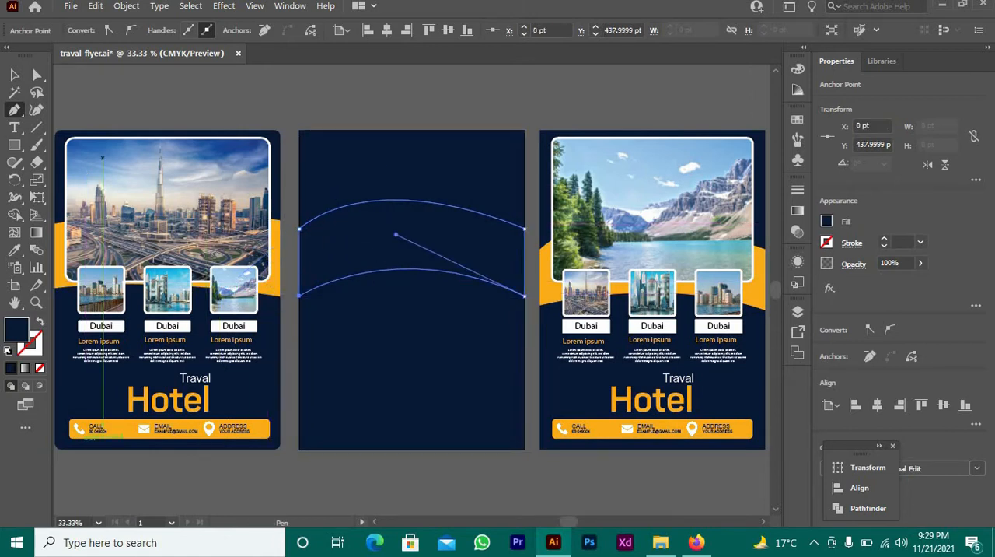
Recolour the arched band with the orange sampled from the curved band of the neighbouring Dubai flyer
left_click(13, 75)
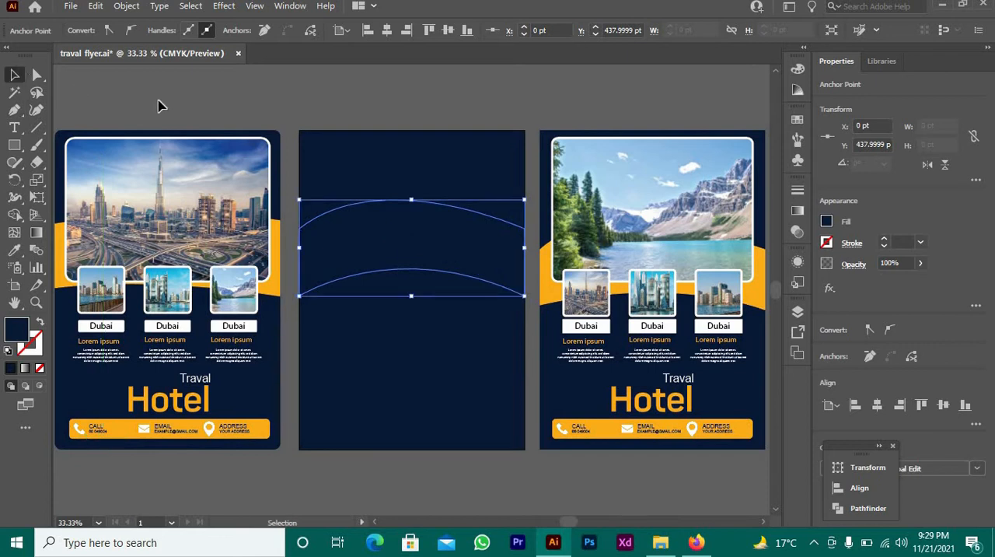
left_click(336, 204)
left_click(379, 243)
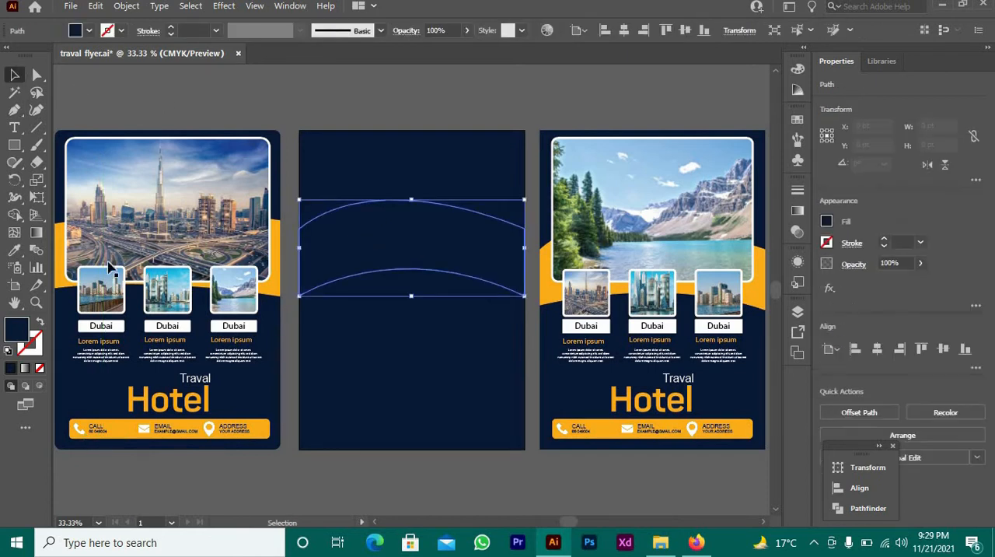
left_click(14, 251)
left_click(59, 263)
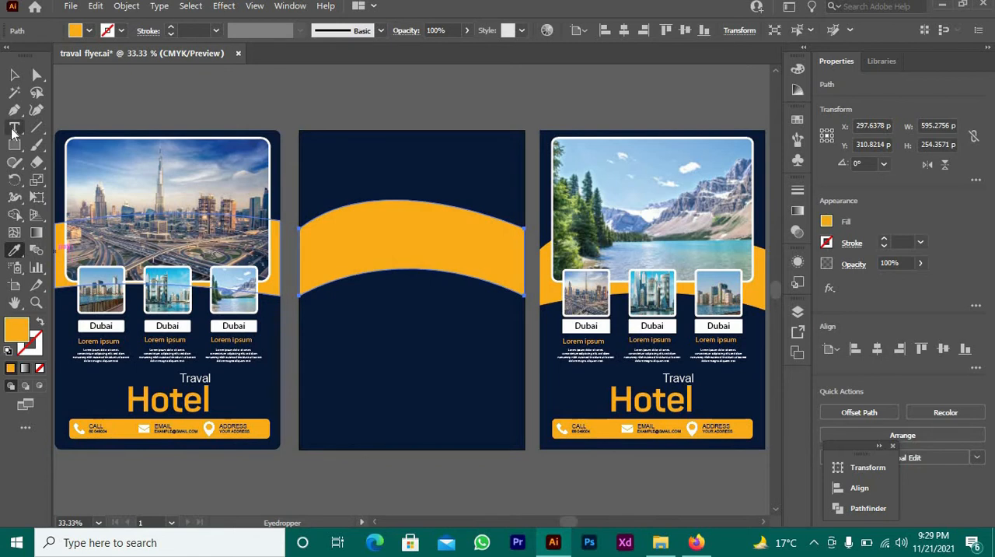
left_click(15, 75)
left_click(215, 77)
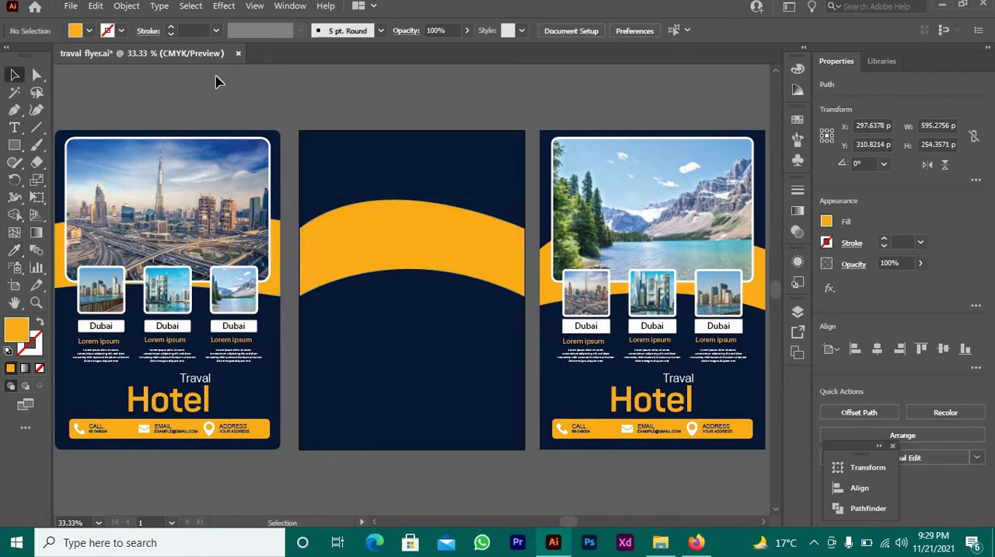
Widen the orange band to about 759 pt and shift it so it extends past both sides of the artboard
left_click(388, 268)
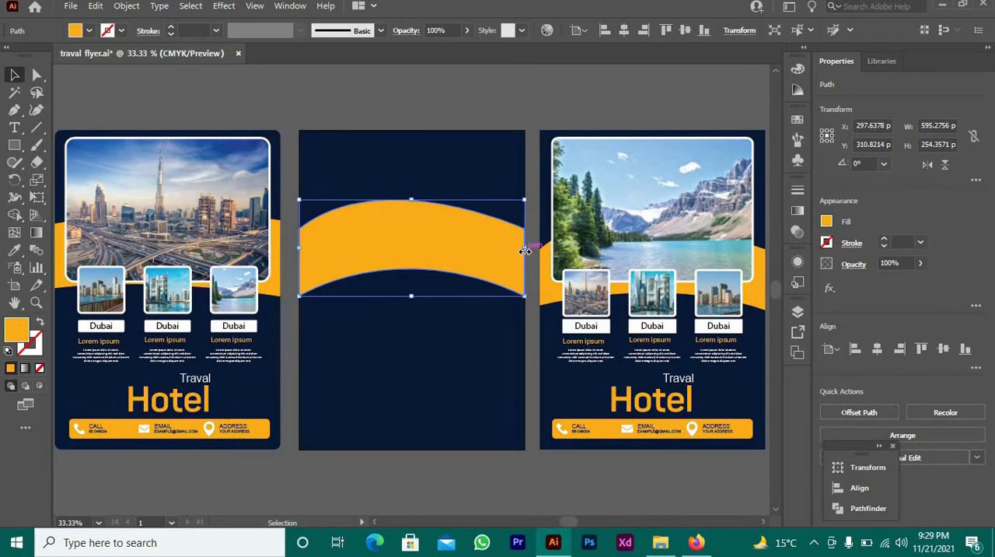
left_click_drag(526, 250, 535, 250)
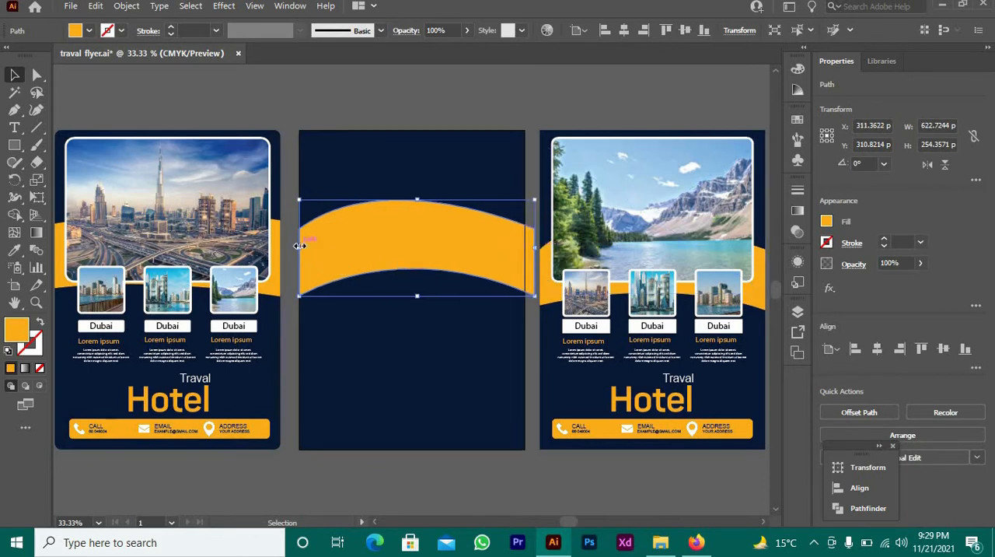
left_click_drag(297, 247, 288, 248)
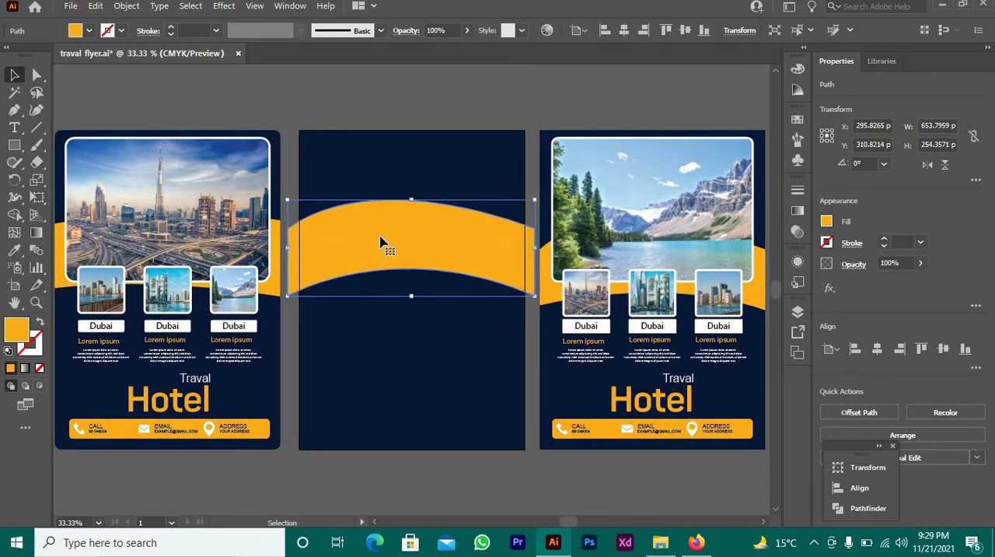
left_click_drag(425, 239, 459, 240)
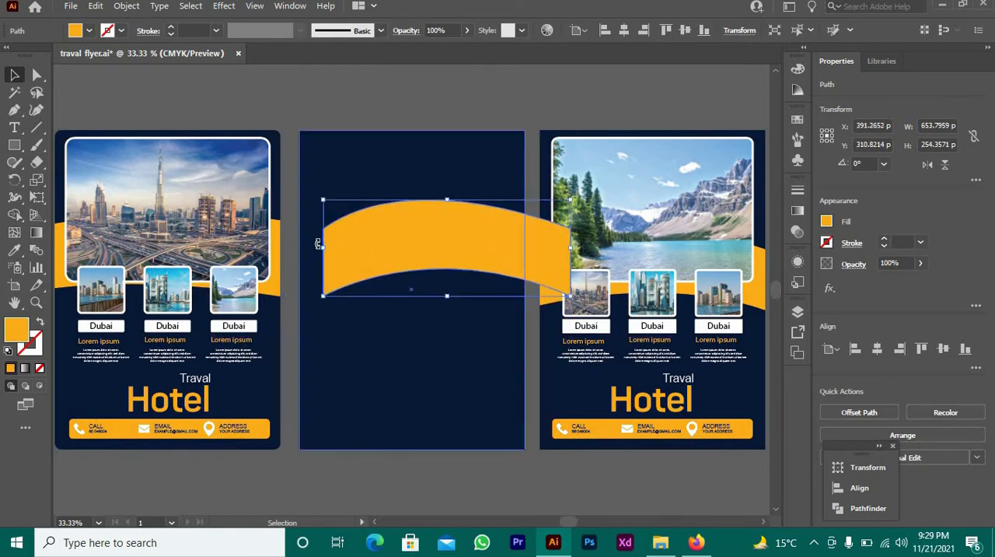
left_click_drag(308, 250, 283, 249)
left_click(289, 181)
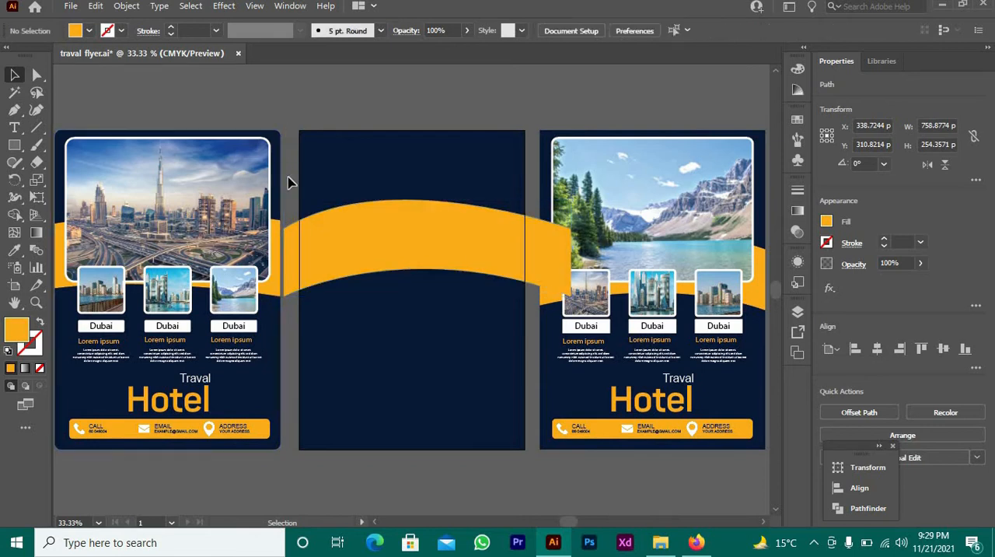
Draw a photo-frame rectangle about 546 by 438 pt and centre it horizontally near the artboard's upper edge
left_click(17, 145)
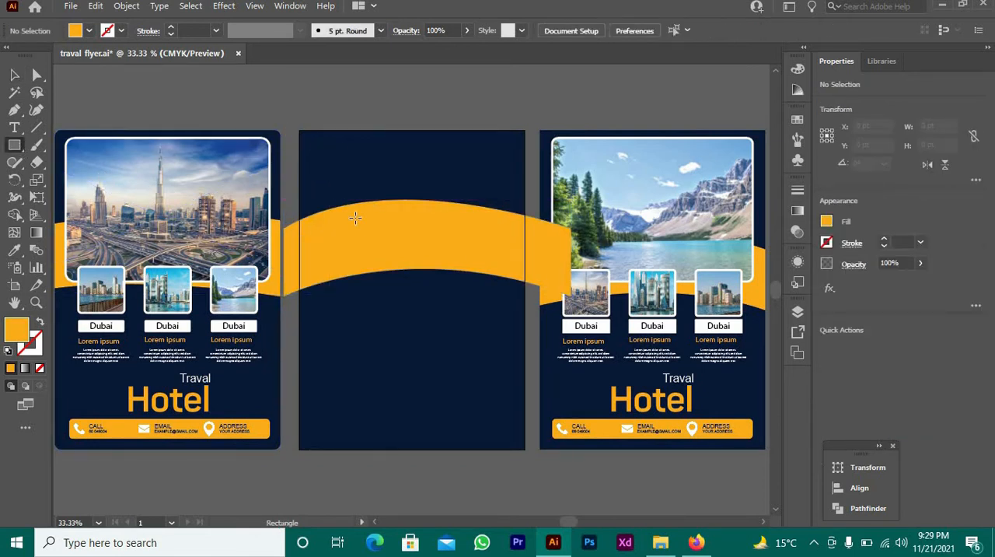
left_click_drag(314, 147, 520, 313)
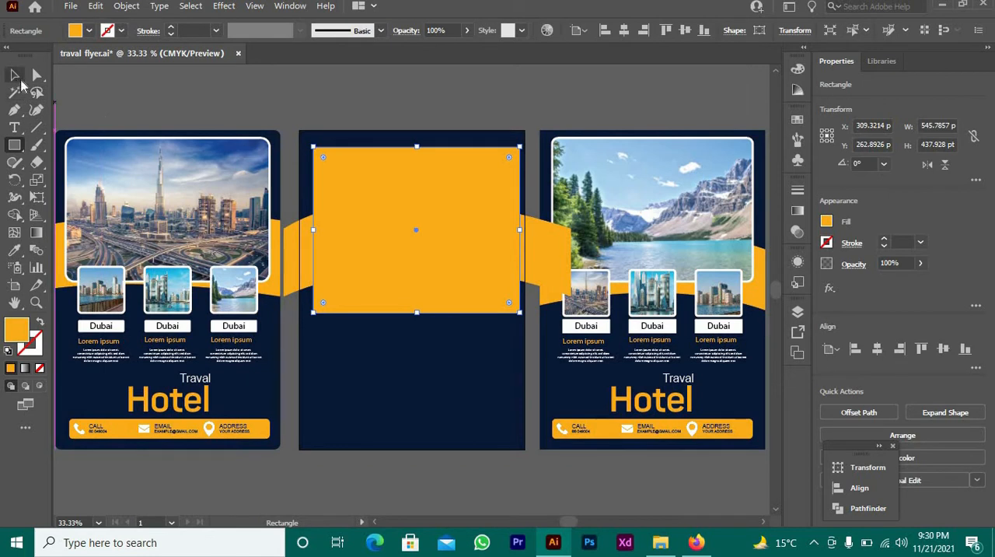
left_click(16, 75)
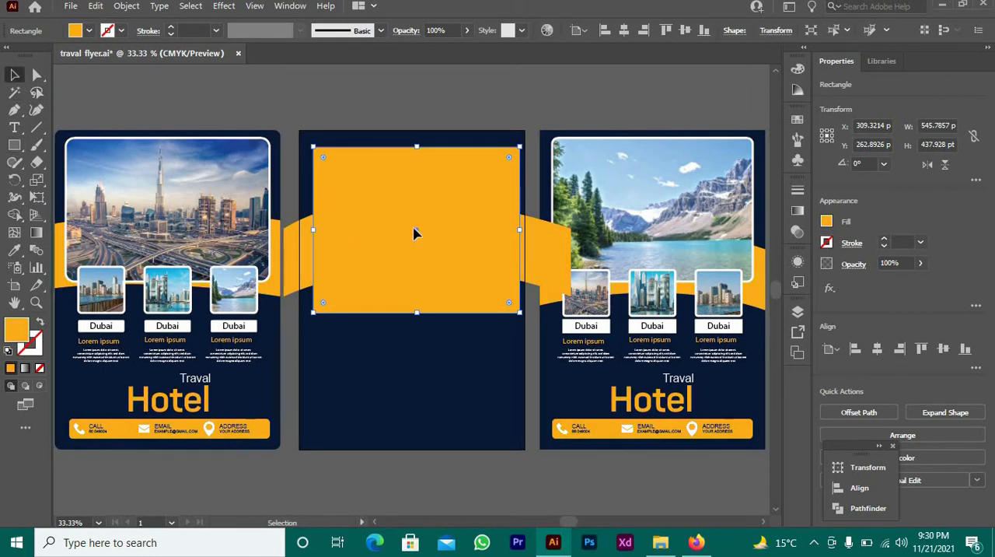
left_click_drag(413, 233, 413, 223)
left_click(416, 343)
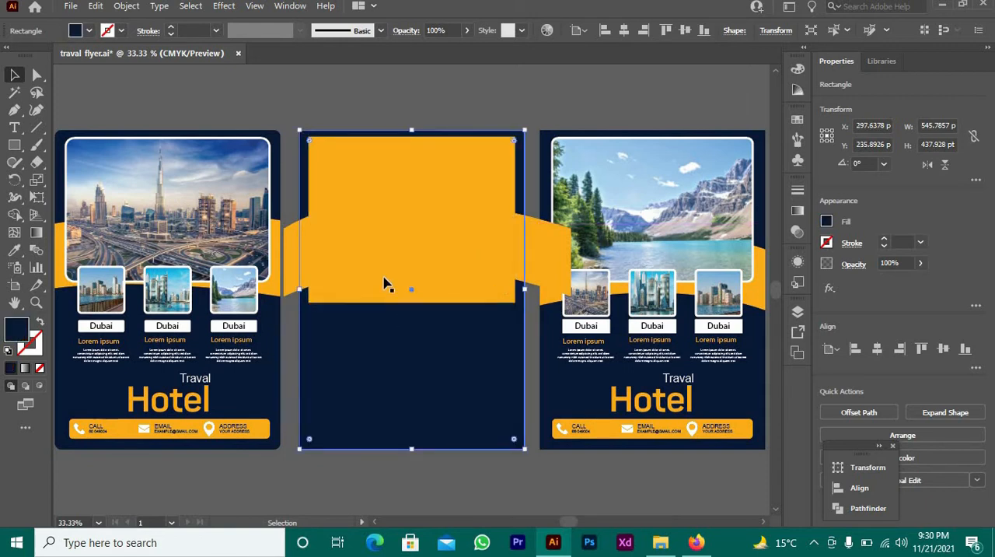
left_click(385, 281)
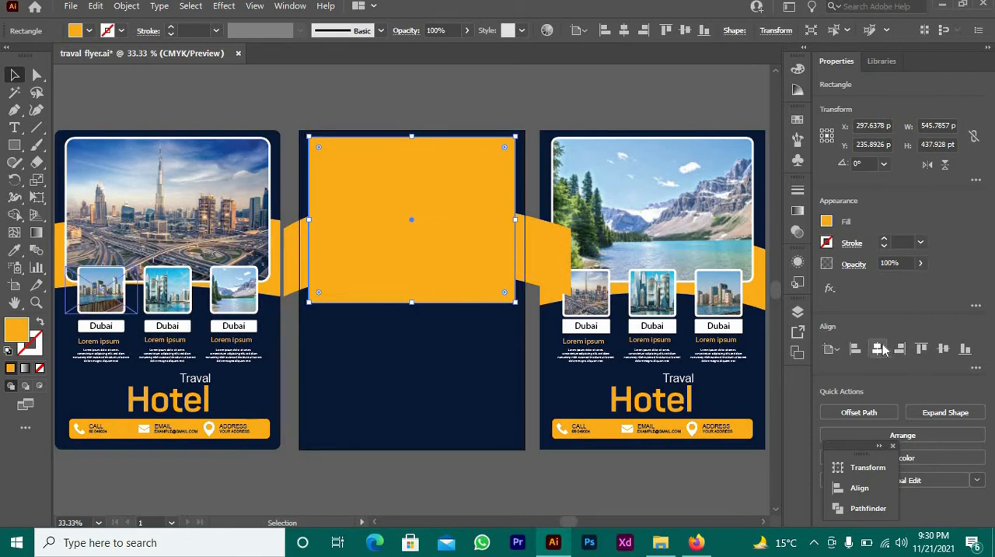
left_click(946, 350)
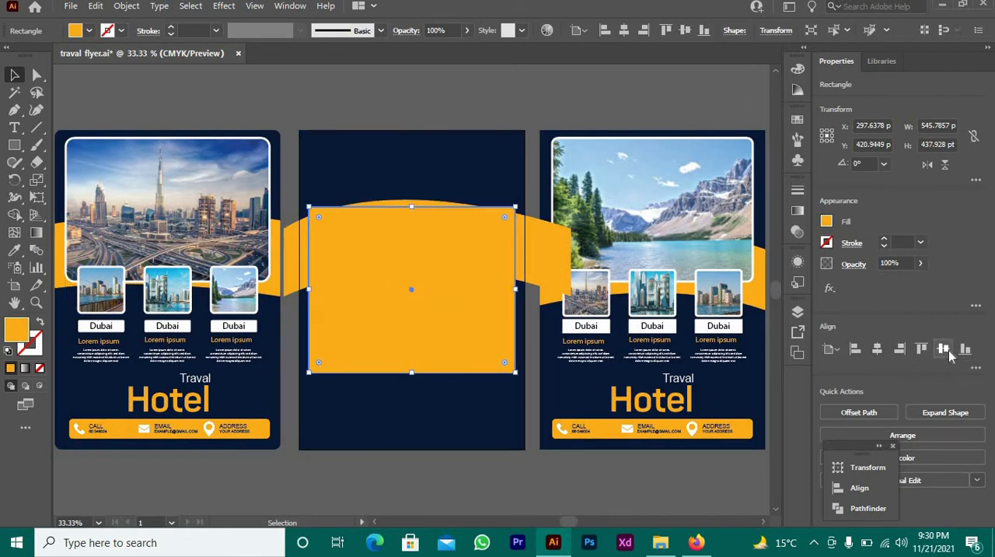
key("ctrl+z")
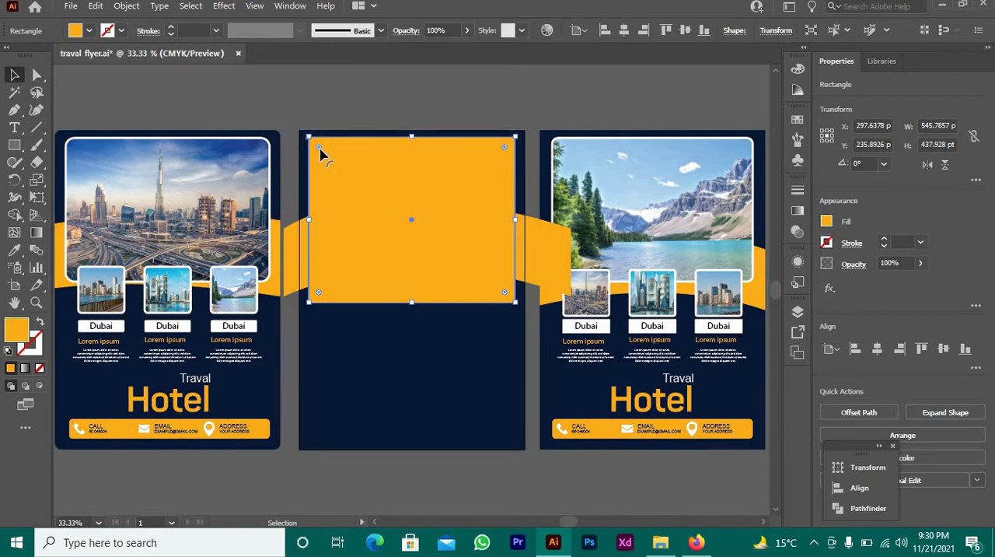
Round the corners of the orange photo-frame rectangle slightly
left_click_drag(319, 148, 313, 145)
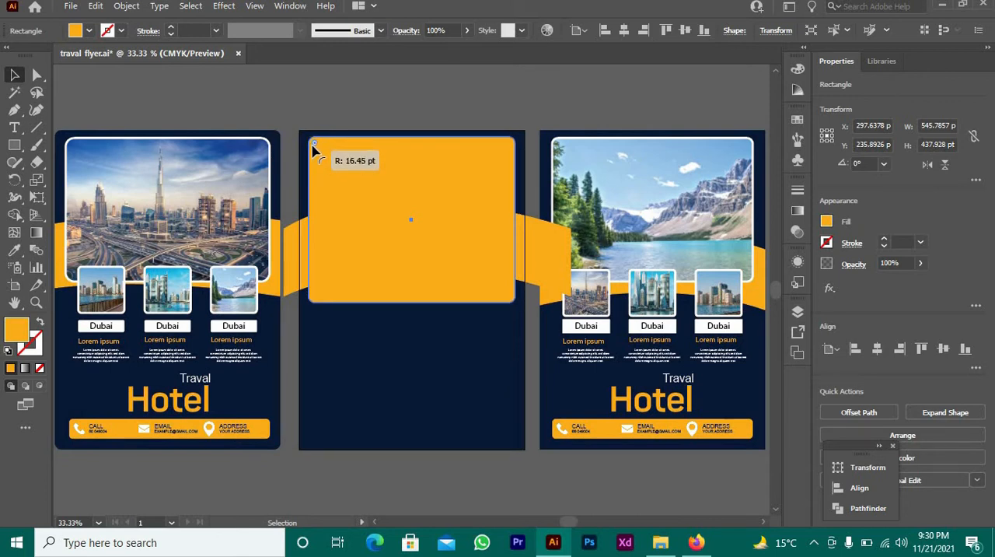
left_click_drag(314, 149, 310, 141)
left_click(273, 126)
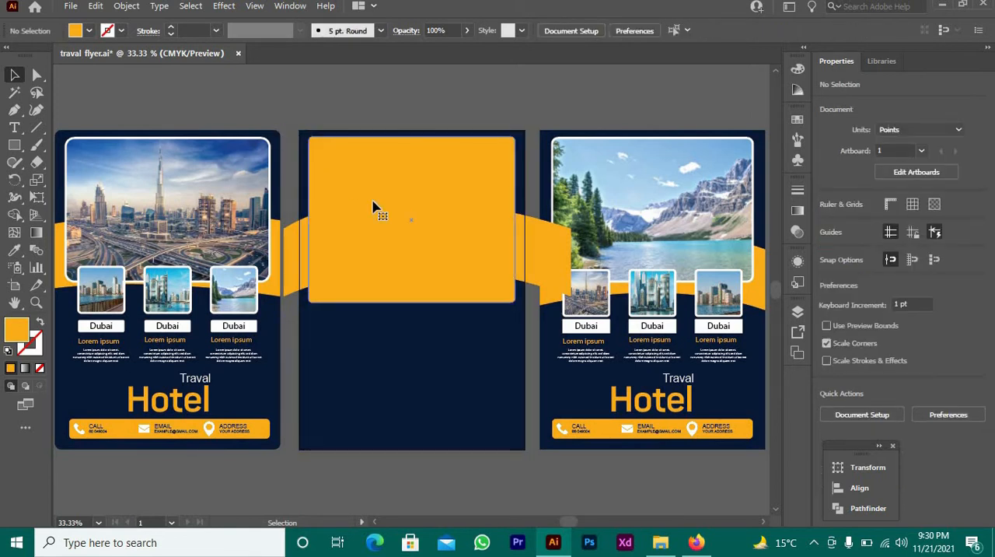
Shorten the orange frame rectangle by raising its lower edge to match the large photo frames on the neighbouring flyers
left_click(372, 202)
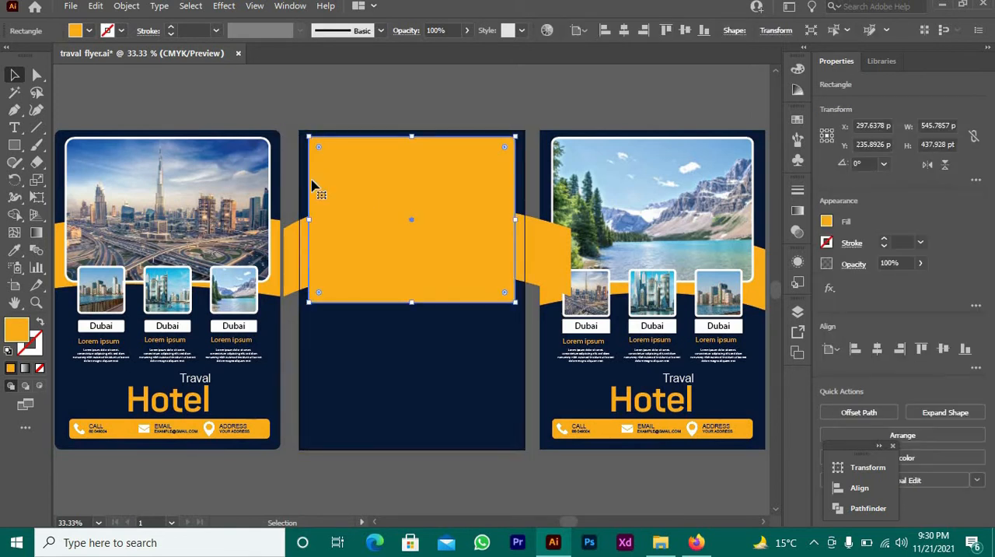
left_click(156, 104)
left_click(405, 288)
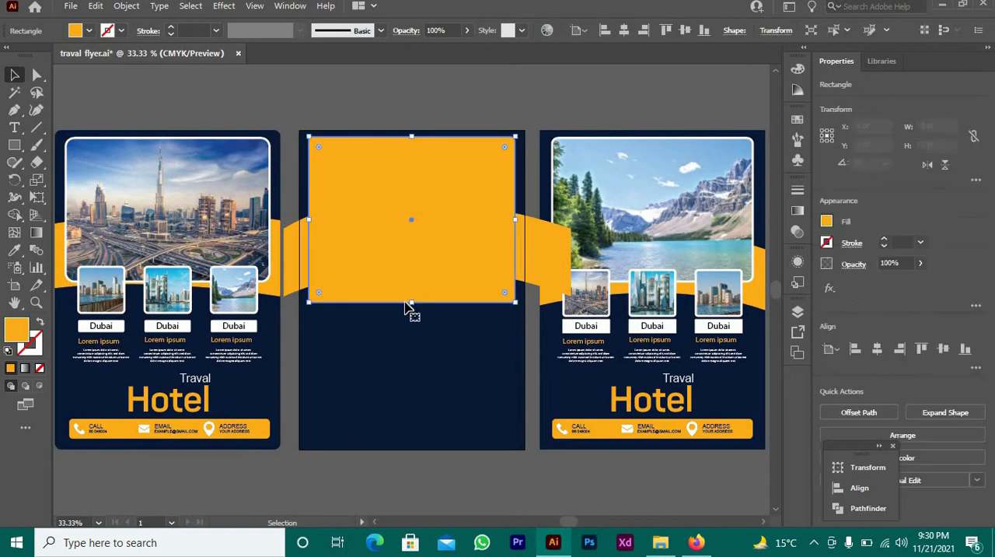
left_click_drag(413, 305, 412, 280)
left_click(424, 348)
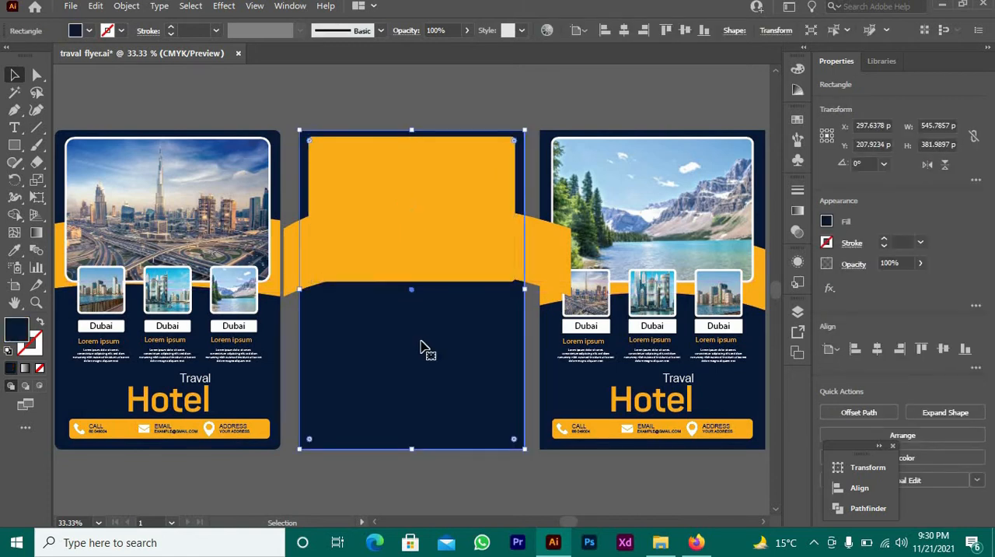
Try to shorten the orange frame rectangle to about 343 pt high by raising its lower edge
left_click(408, 259)
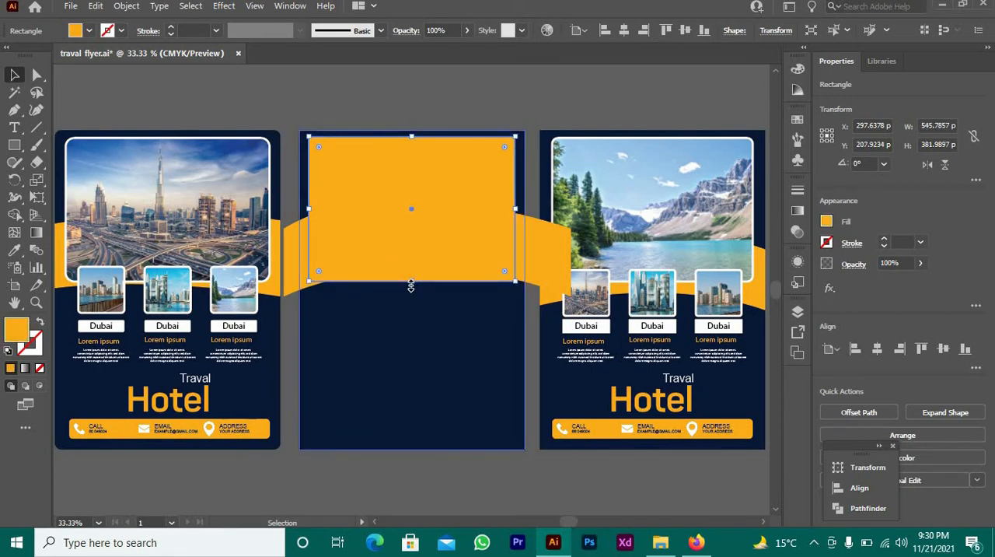
left_click_drag(412, 286, 413, 267)
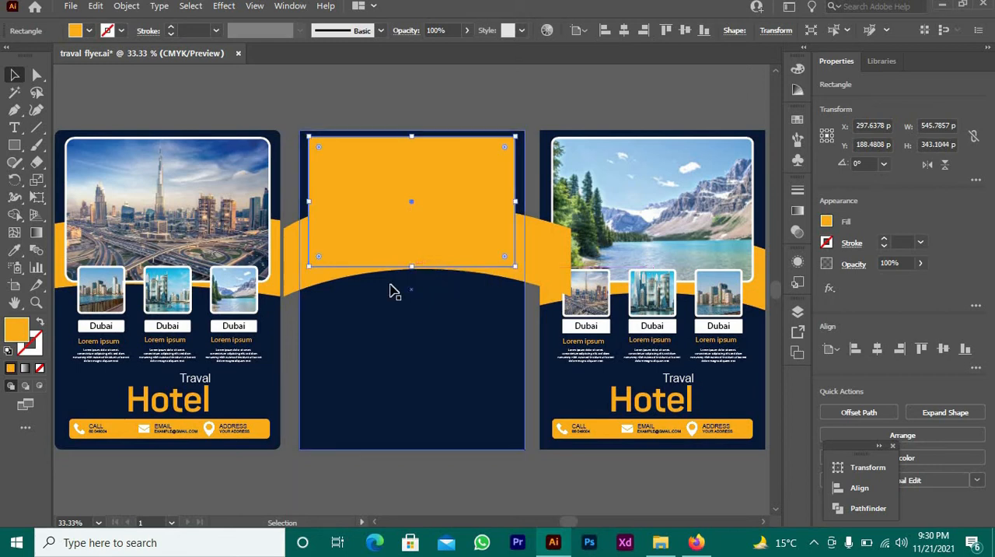
key("ctrl+z")
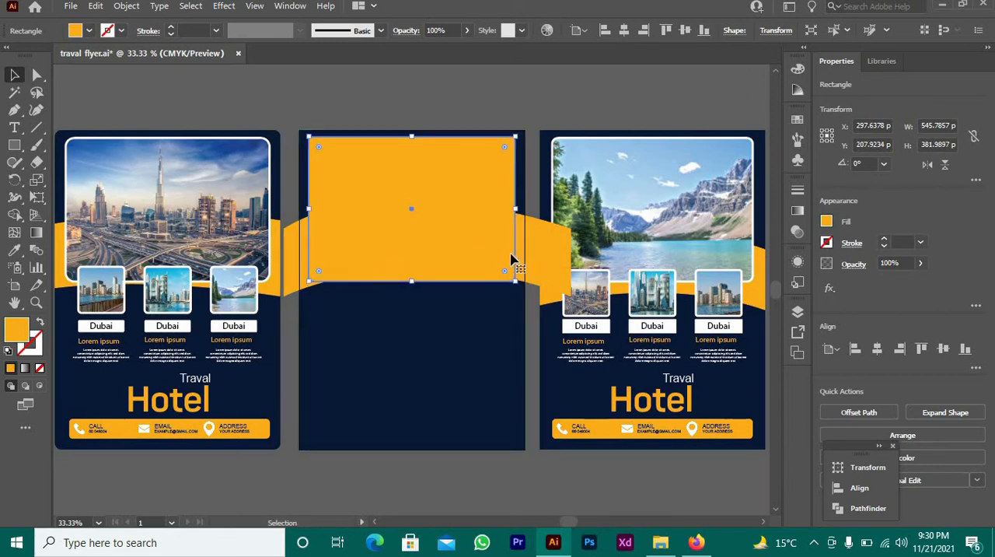
Move the orange band down slightly so its arch shows below the frame rectangle, then select the frame rectangle
left_click_drag(527, 264, 527, 276)
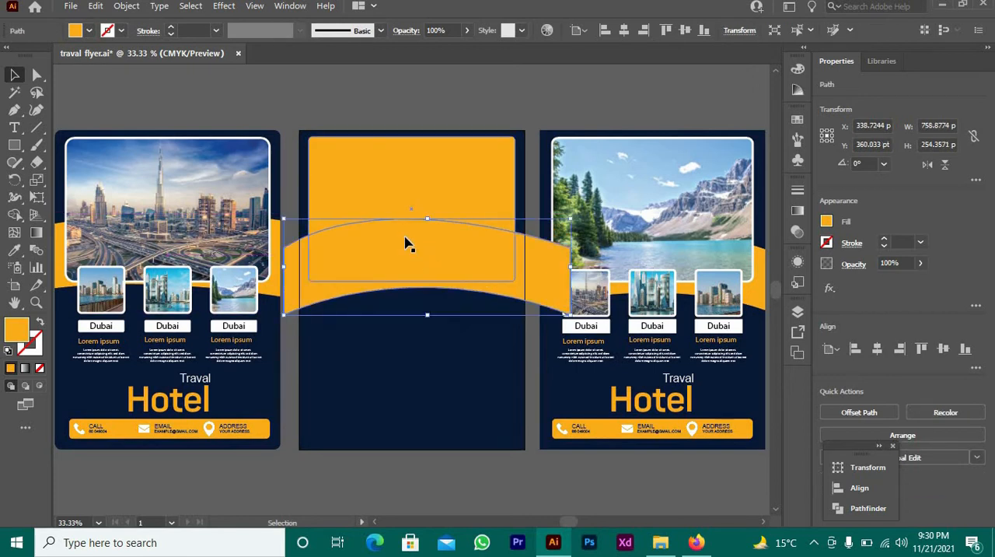
left_click(405, 243)
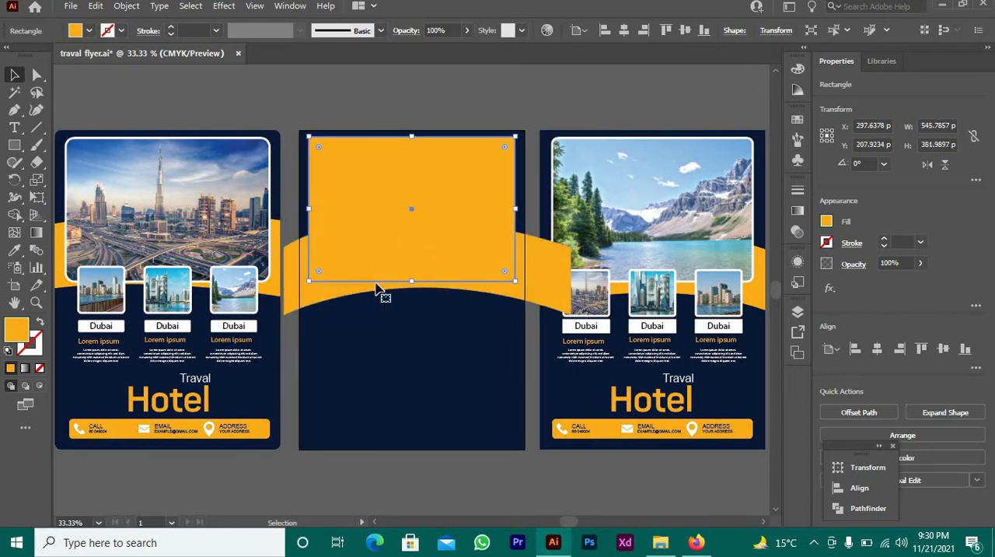
From the Downloads folder in File Explorer, place the eeee, eee, dubai-skyline and pexels-pixabay-533769 images into the flyer document
left_click(660, 542)
left_click(395, 245)
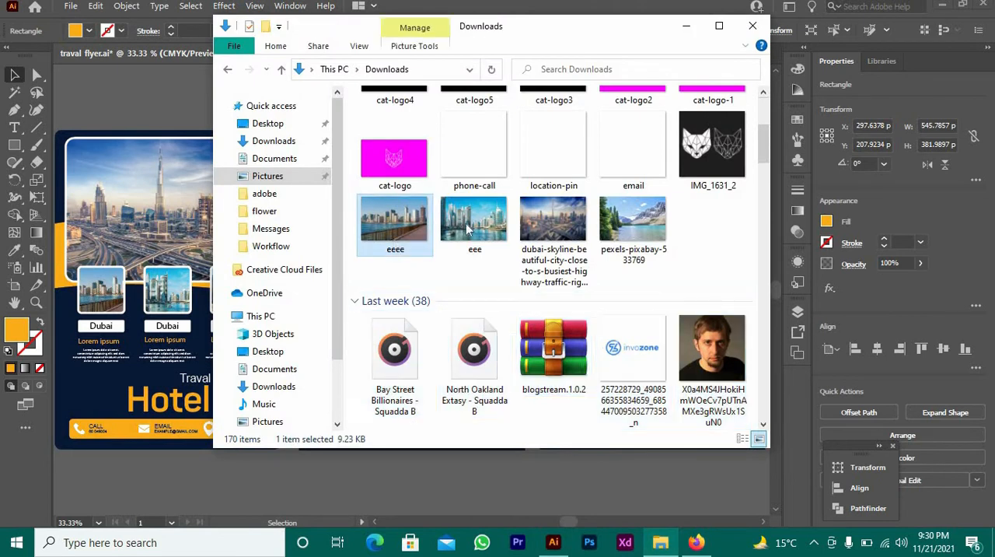
left_click(634, 225, "shift")
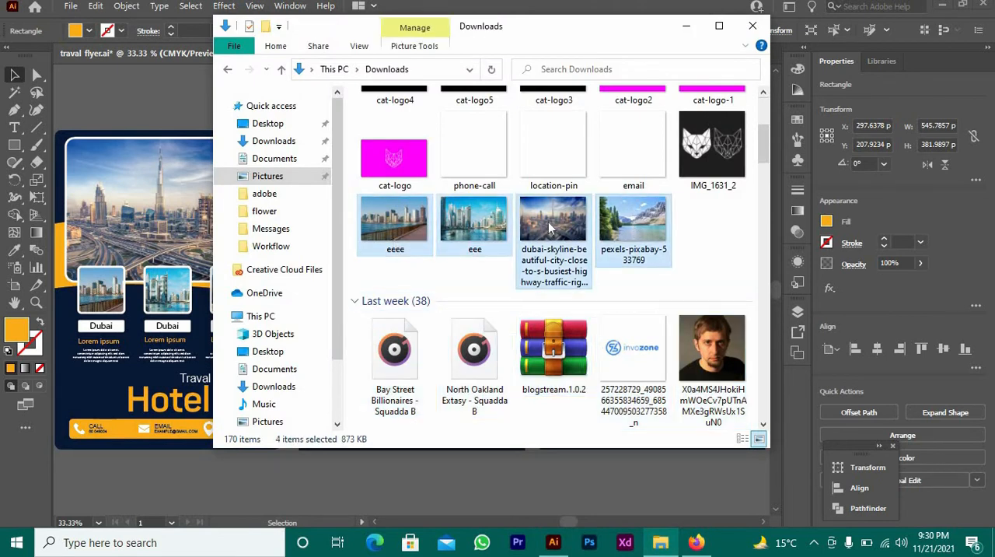
left_click_drag(554, 229, 320, 472)
left_click(320, 467)
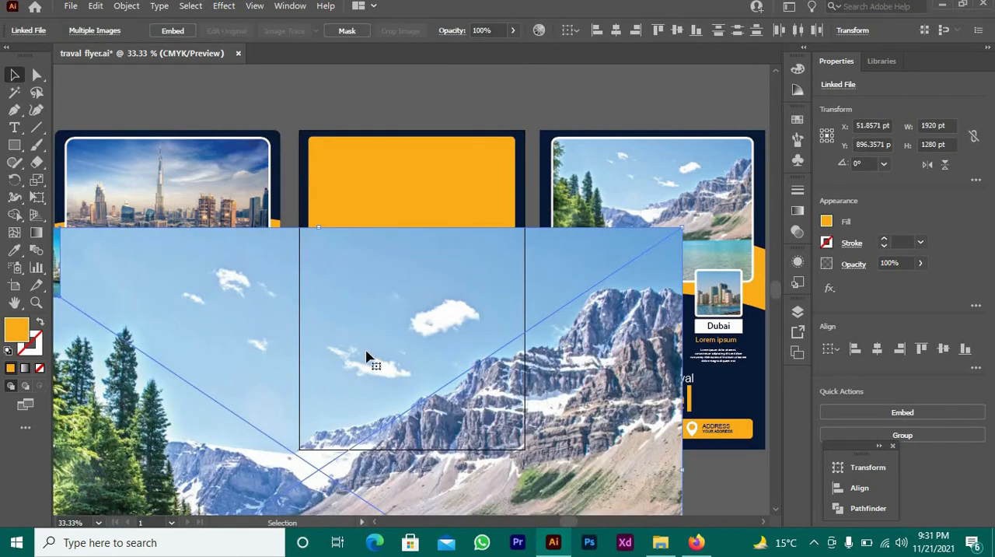
Move the placed images together off to the left of the middle artboard and deselect them
key("ctrl+minus")
key("ctrl+minus")
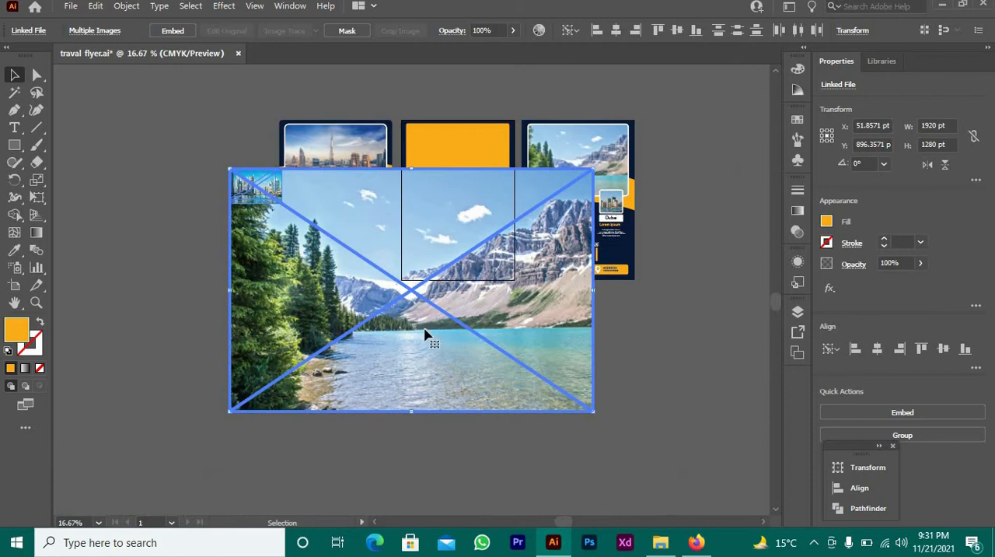
left_click_drag(425, 239, 140, 247)
left_click(101, 218)
Place the mountain lake photo over the upper part of the middle artboard and scale it to about 634 by 423 pt
left_click_drag(307, 292, 387, 198)
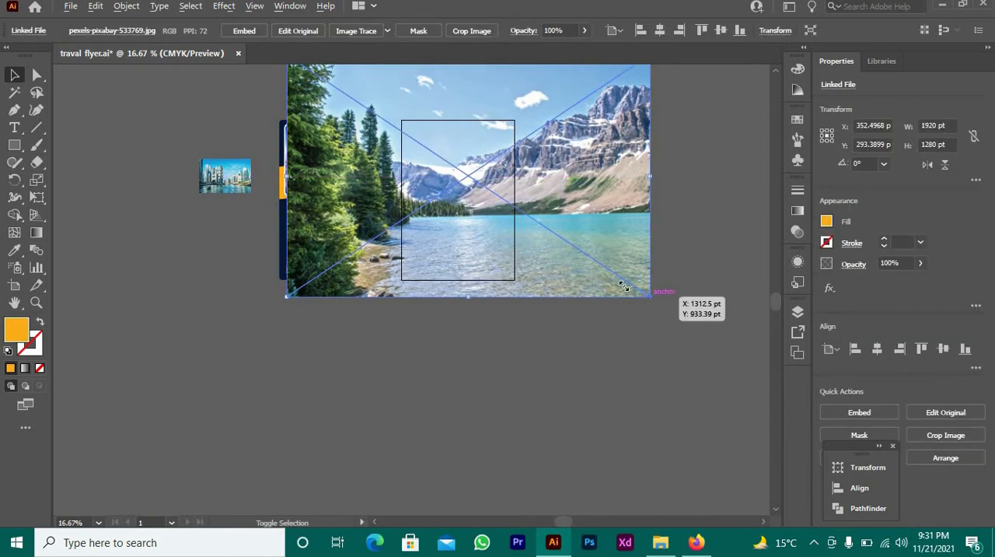
left_click_drag(624, 287, 473, 169)
key("ctrl+plus")
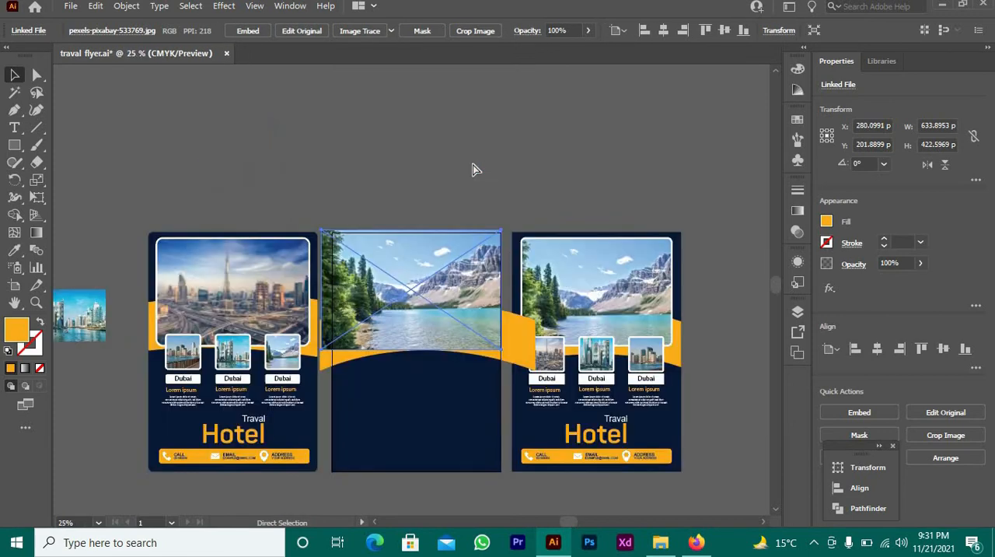
key("ctrl+0")
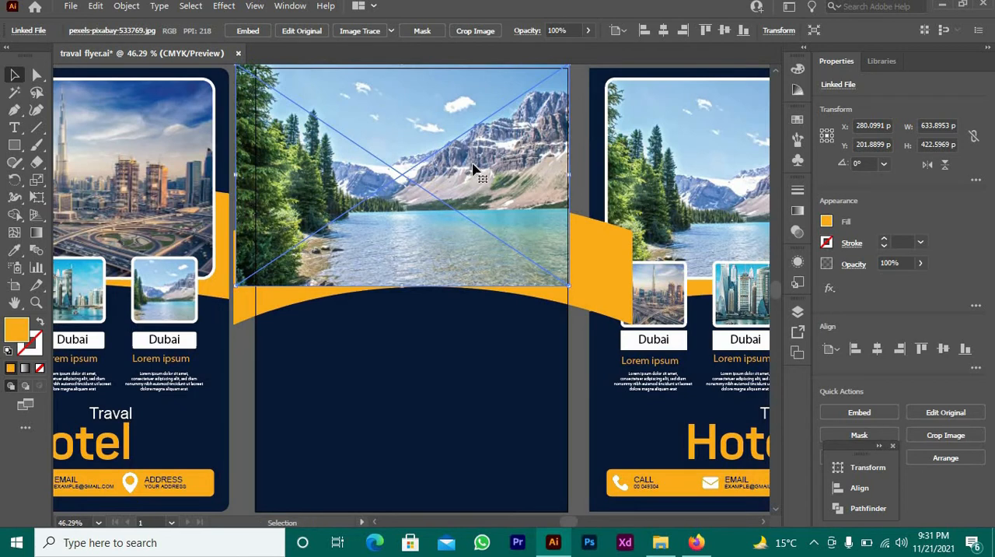
Send the lake photo behind the orange shapes, and send the navy background rectangle behind the photo
right_click(403, 206)
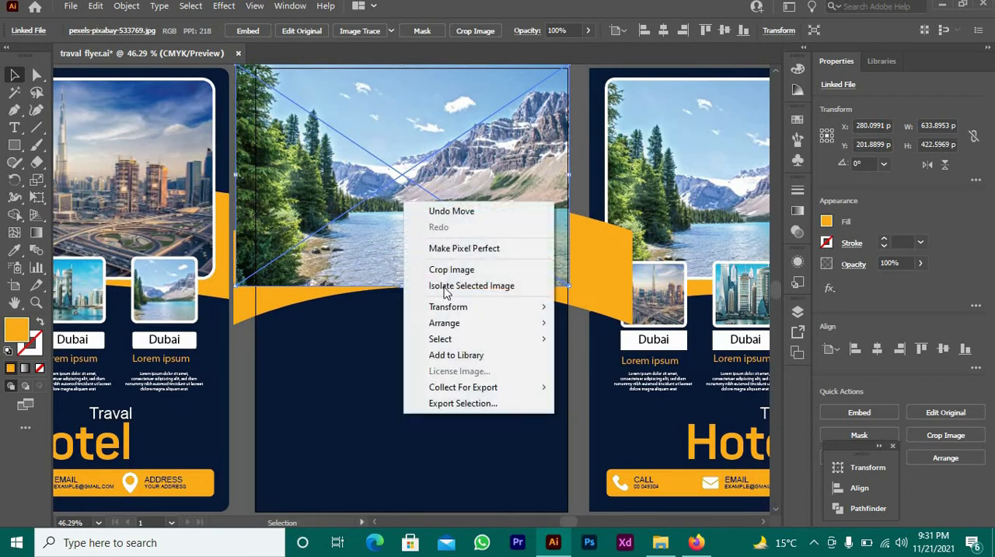
mouse_move(478, 325)
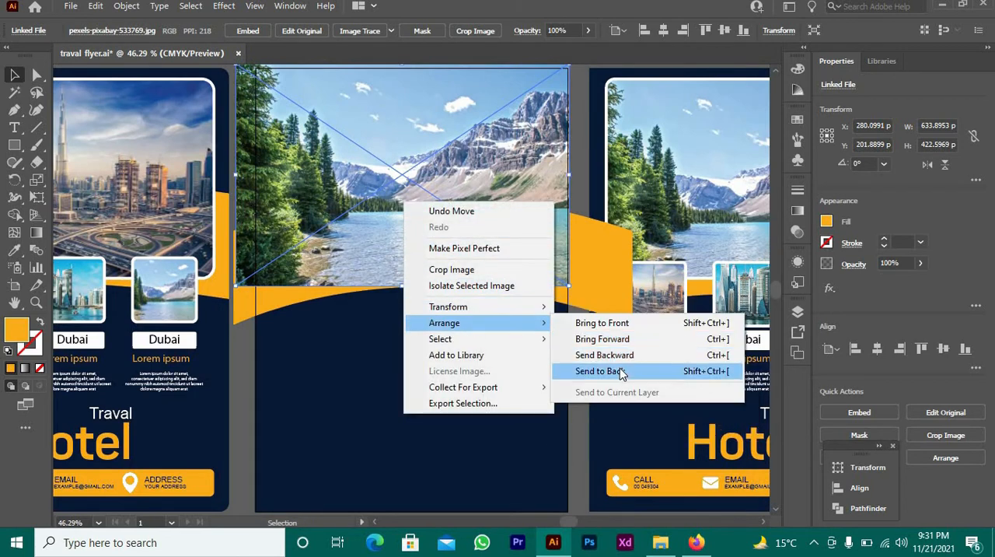
left_click(611, 371)
left_click(428, 300)
right_click(498, 381)
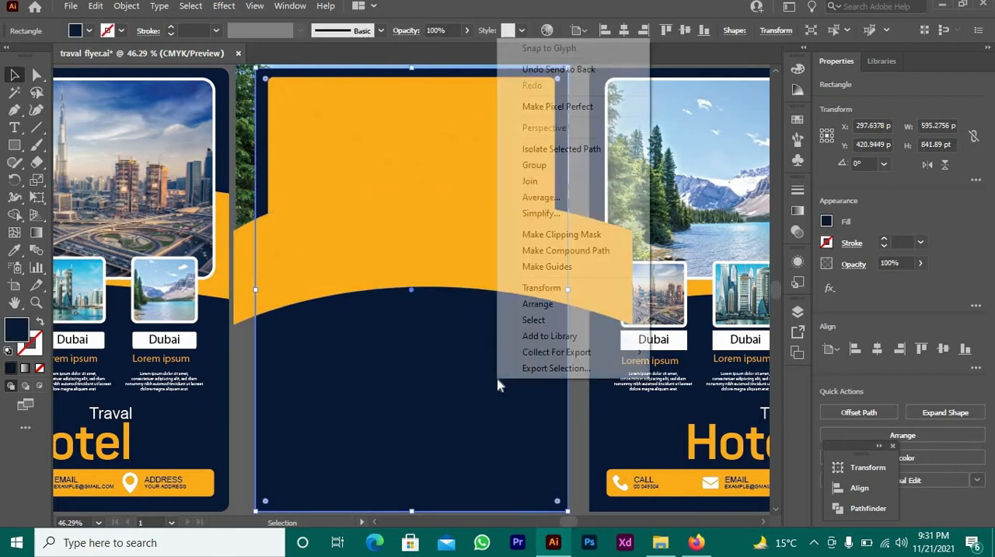
mouse_move(551, 305)
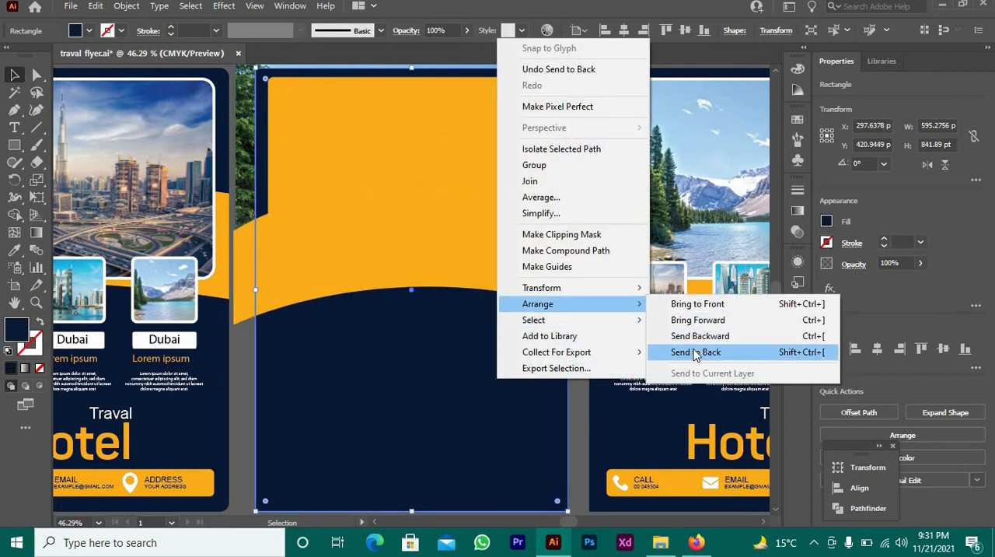
left_click(694, 352)
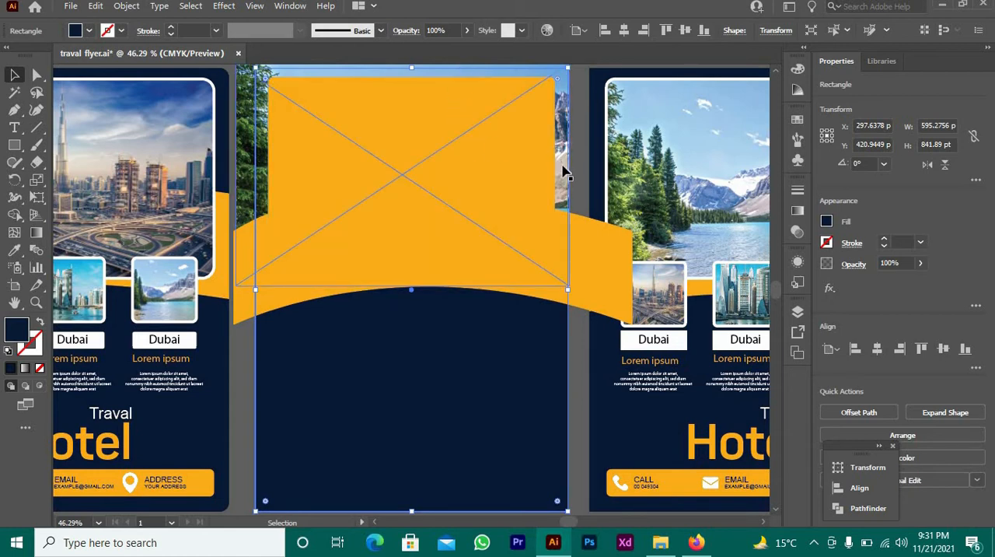
Clip the lake photo to the rounded orange frame rectangle with a clipping mask
left_click_drag(562, 164, 562, 174)
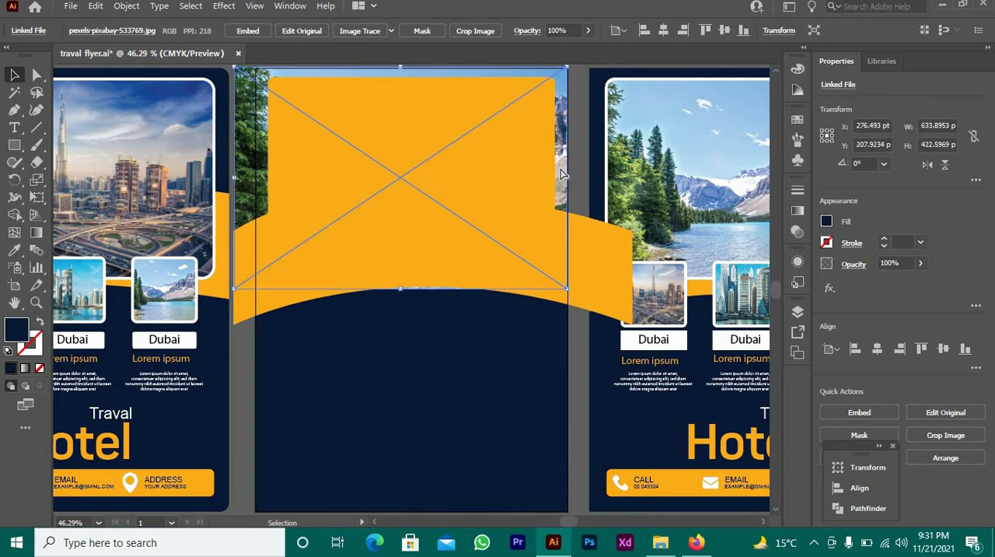
left_click(480, 164, "shift")
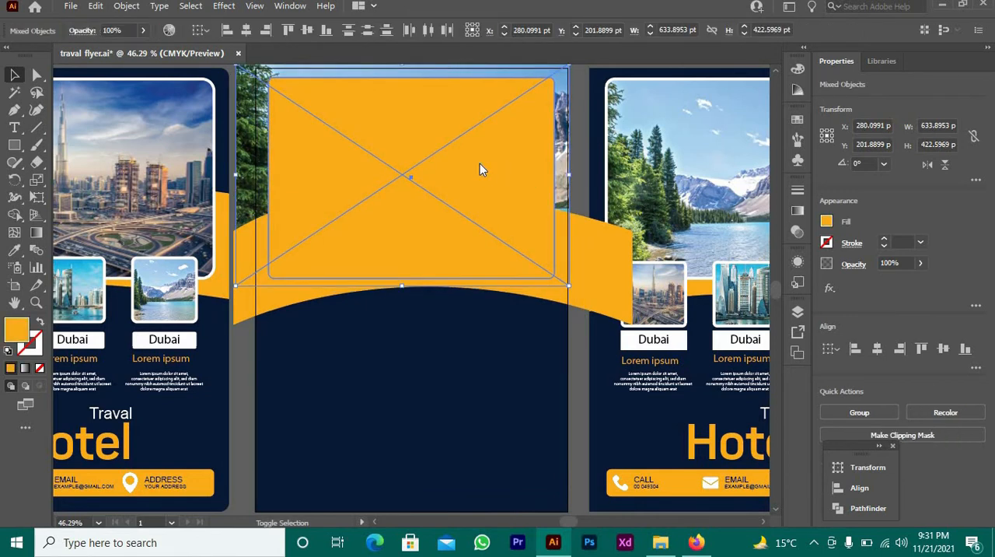
right_click(480, 164)
left_click(536, 289)
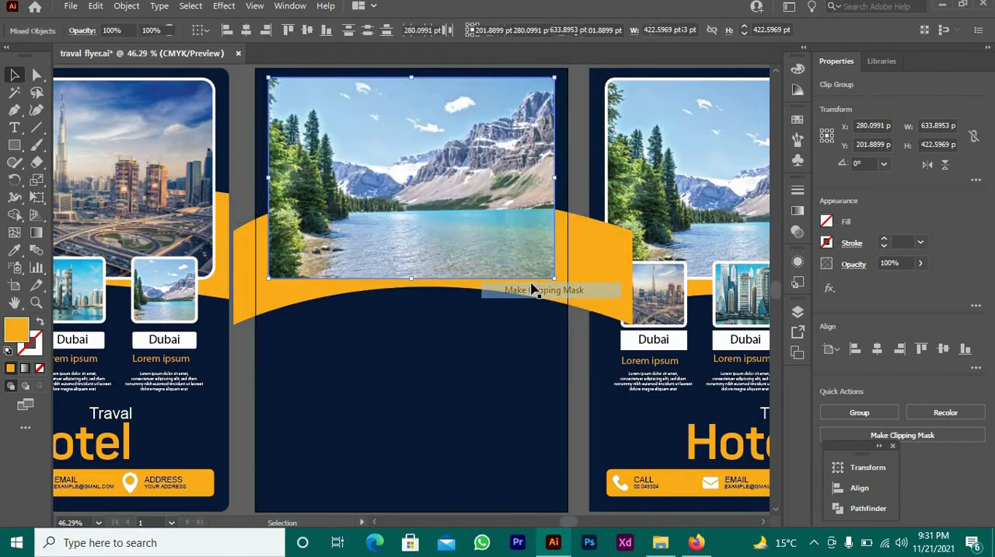
left_click(429, 351)
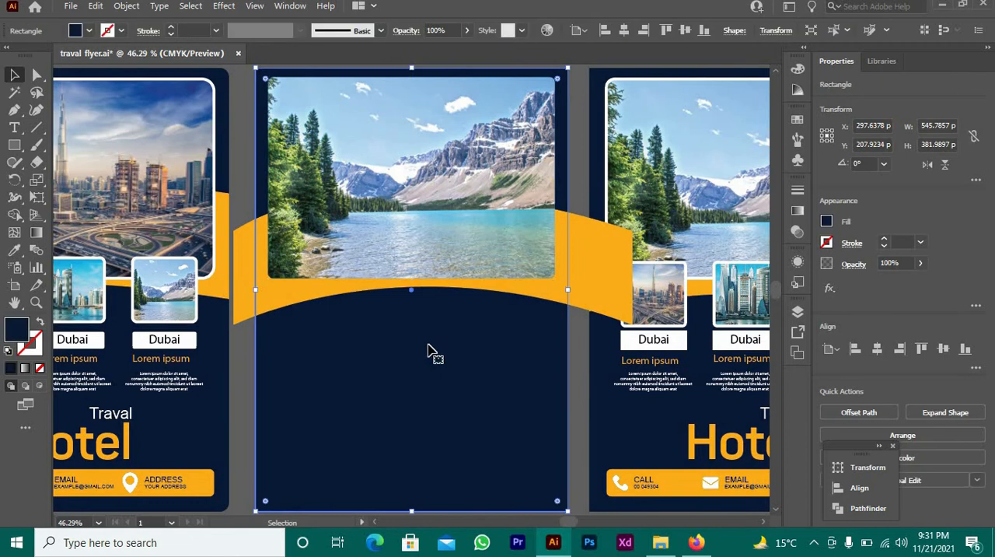
Give the clipped lake photo a 10 pt stroke
left_click(391, 252)
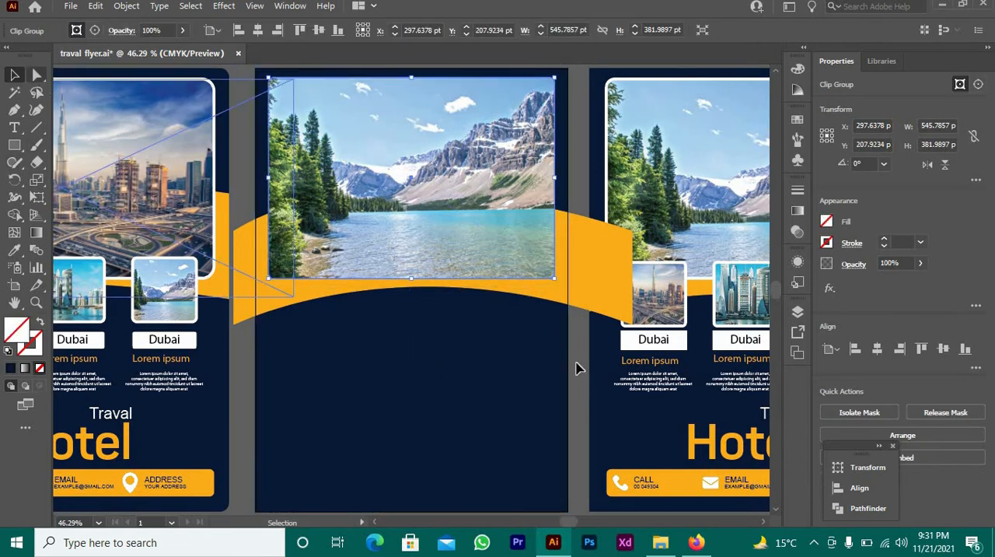
left_click(908, 241)
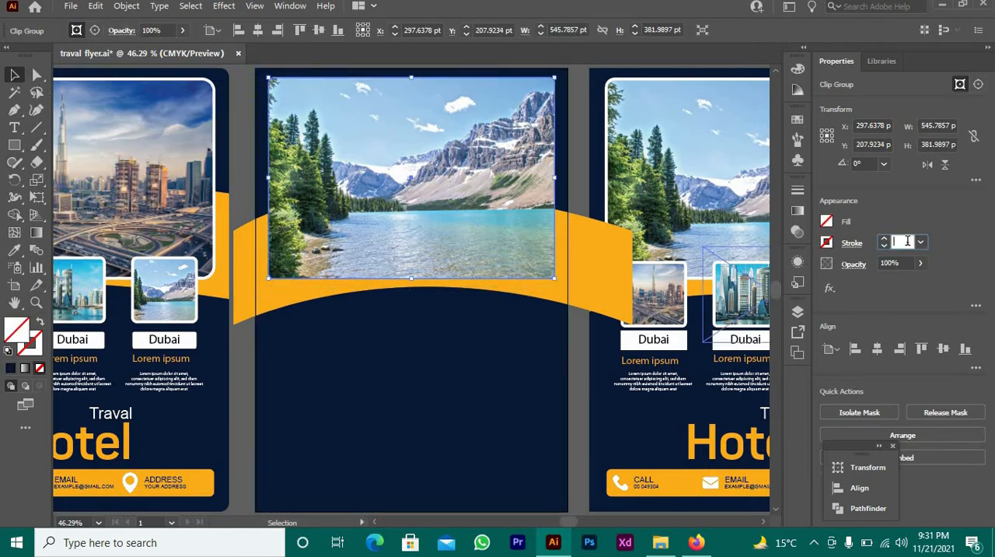
key("Up")
key("Up")
key("Up")
key("Up")
key("Up")
key("Up")
key("Up")
key("Up")
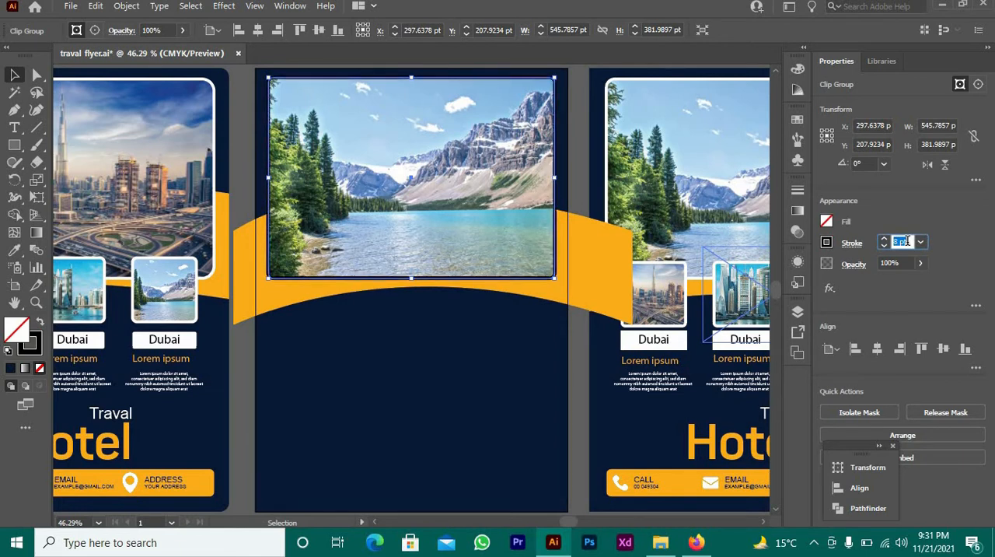
key("Up")
key("Up")
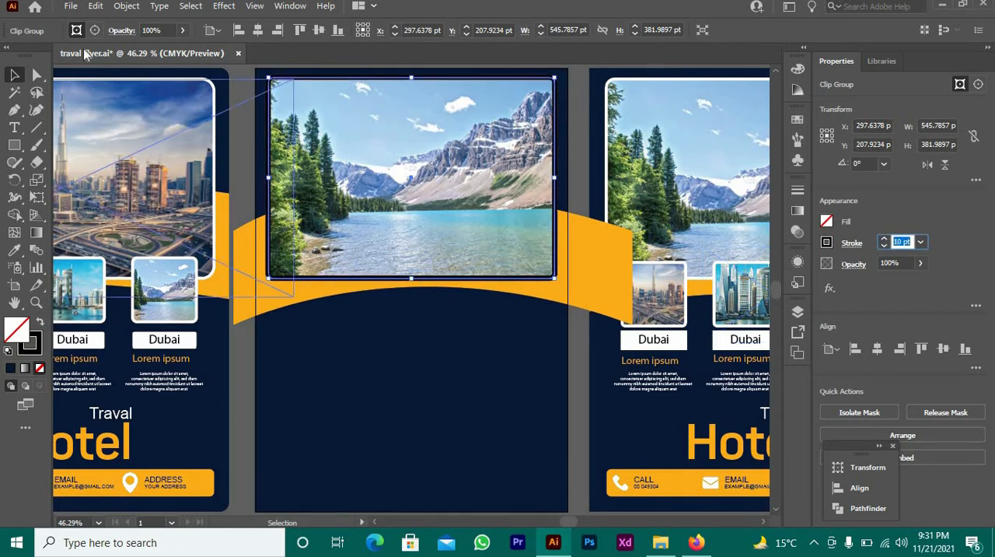
Set the lake photo's stroke colour to white and deselect the frame
left_click(850, 244)
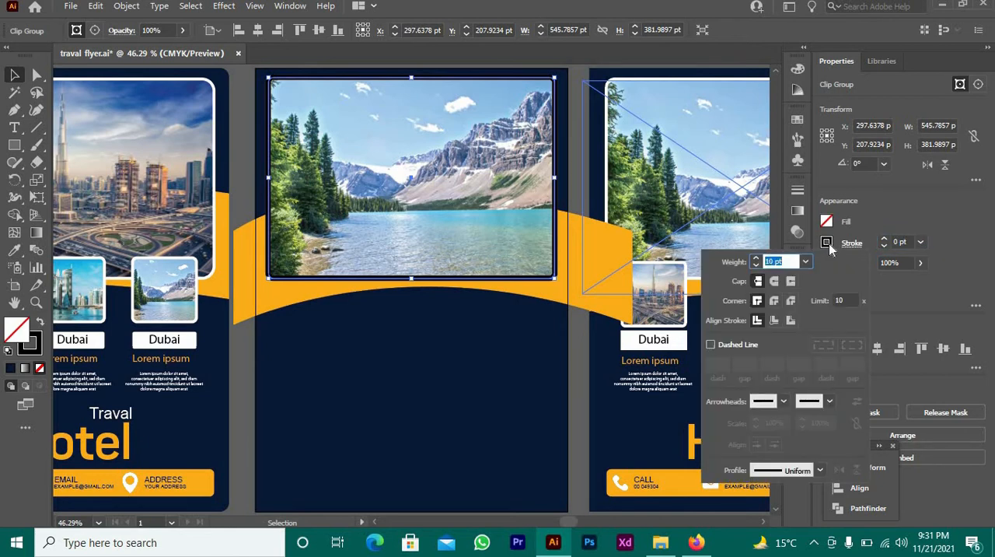
left_click(828, 243)
left_click(827, 243)
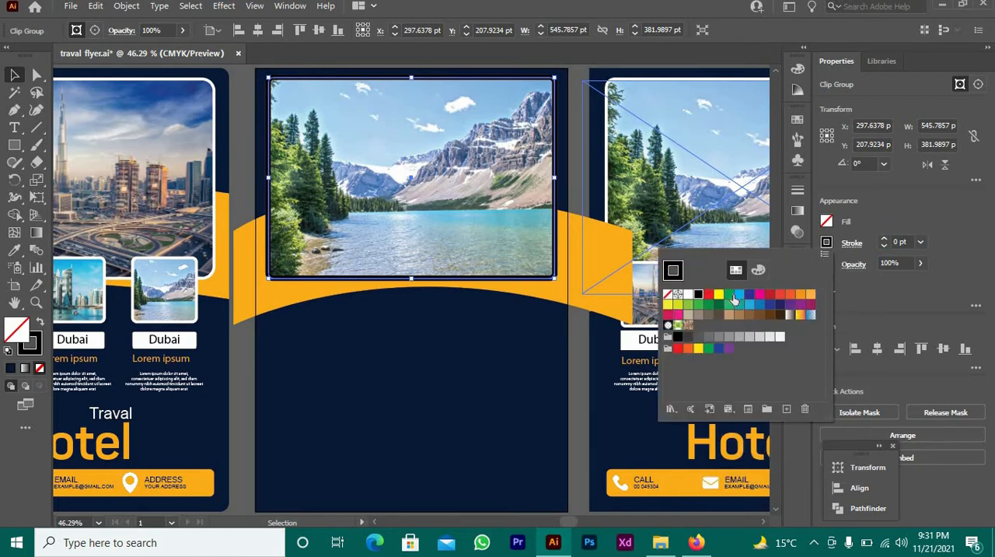
left_click(760, 296)
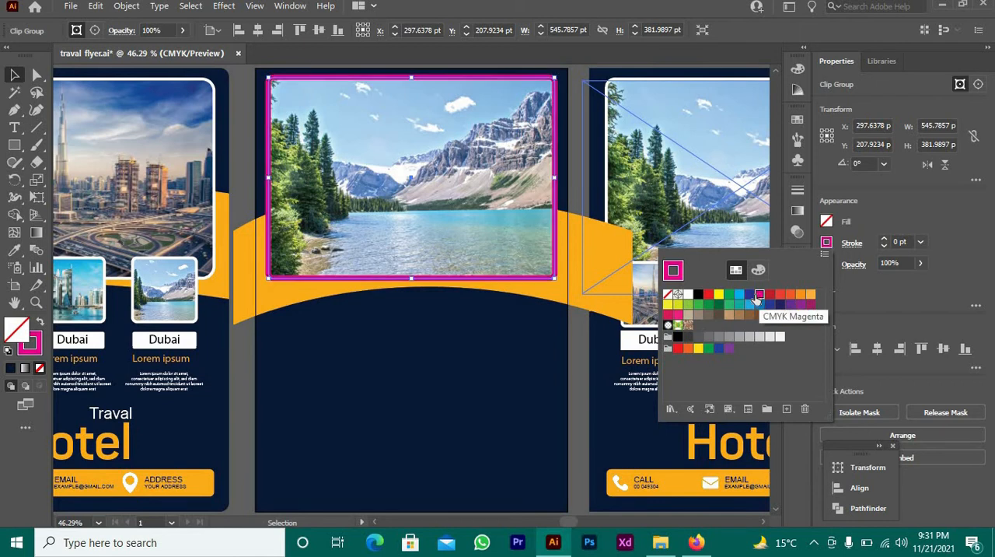
left_click(718, 295)
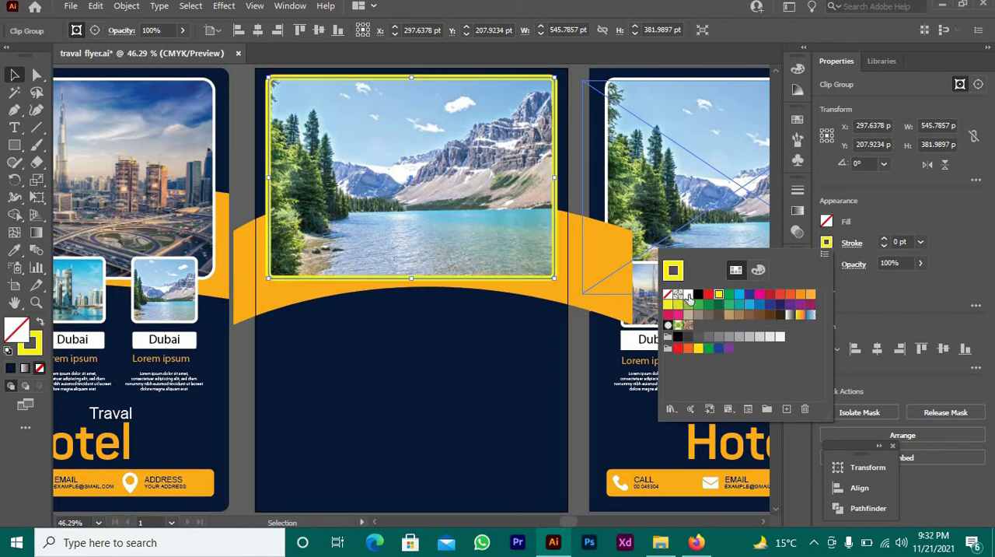
left_click(688, 295)
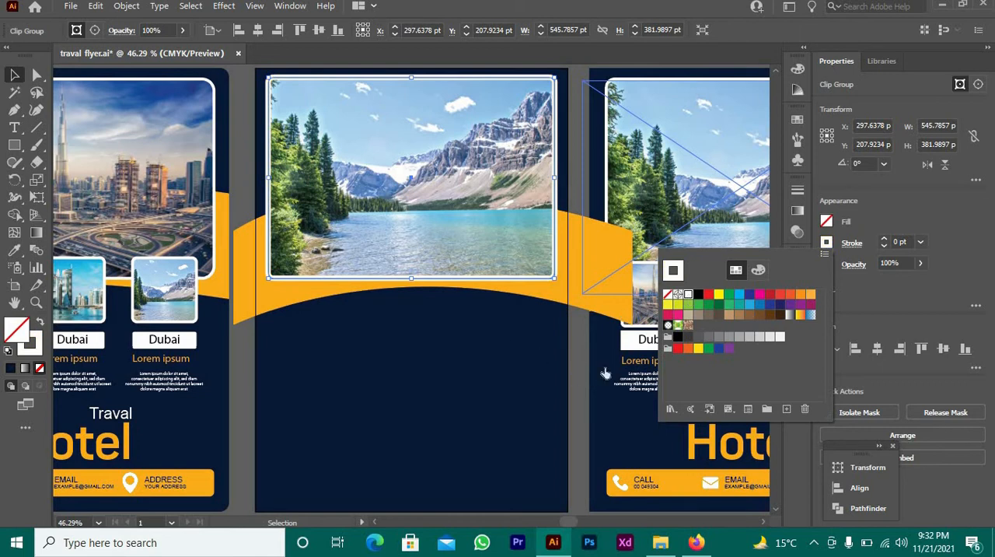
left_click(536, 386)
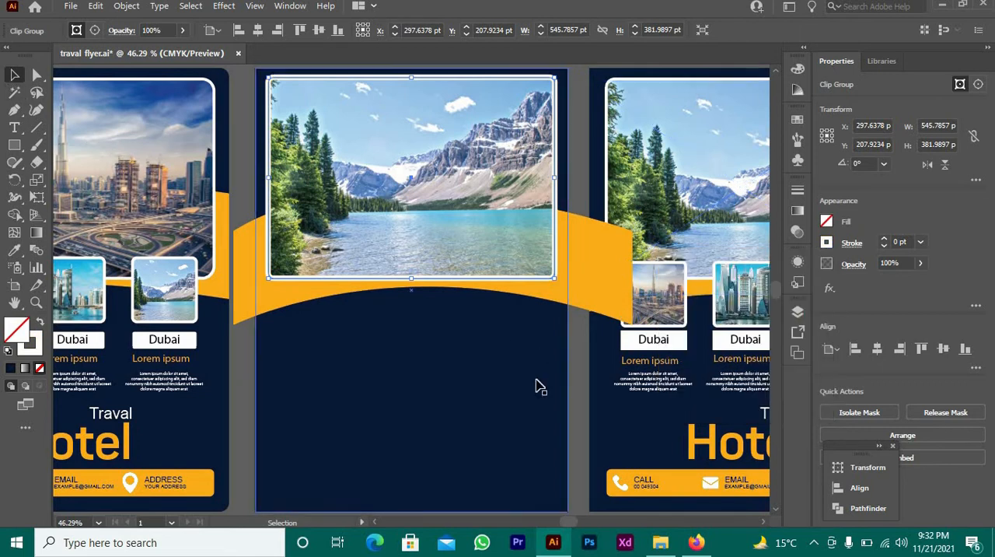
left_click(591, 395)
left_click(574, 402)
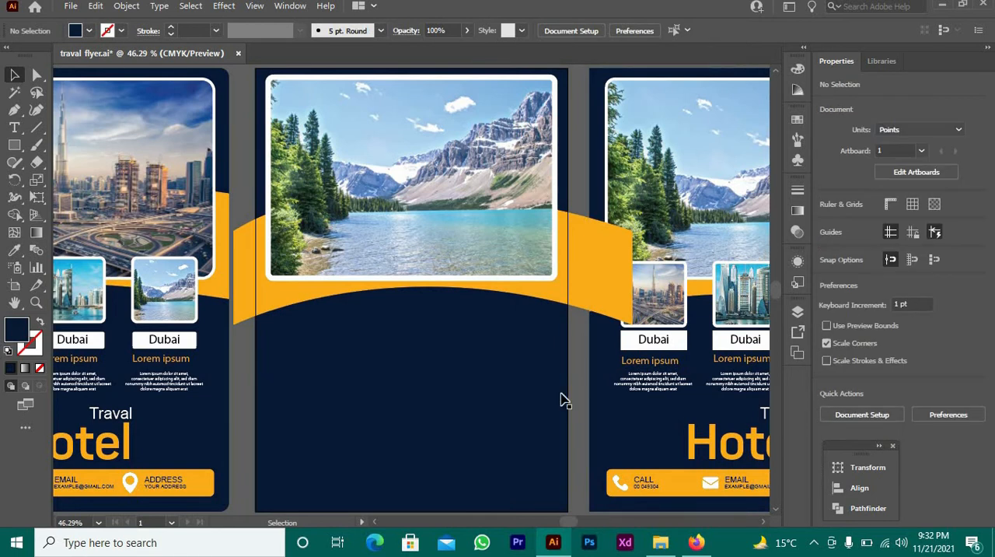
Select the three framed city thumbnails on the right-hand reference flyer
left_click(670, 320)
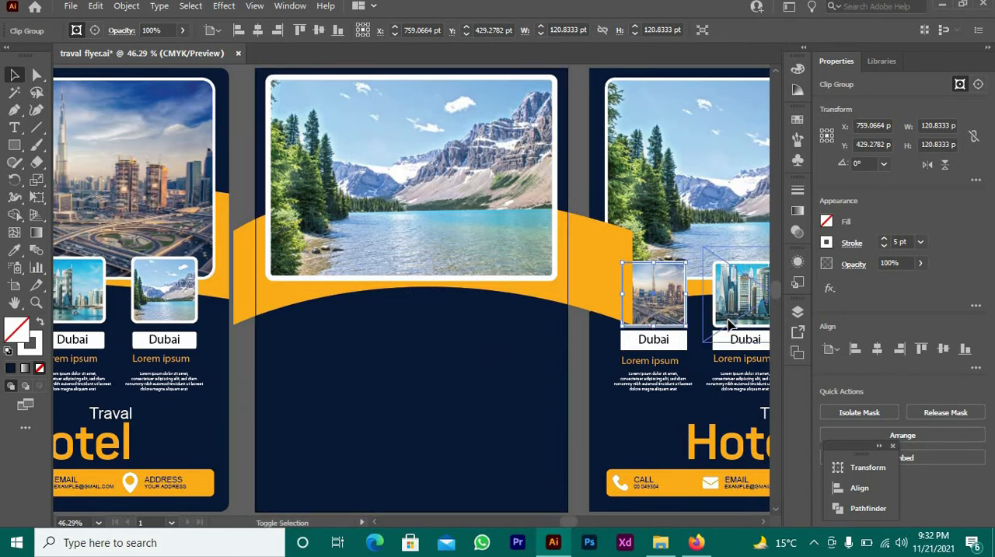
left_click(729, 325, "shift")
key("a")
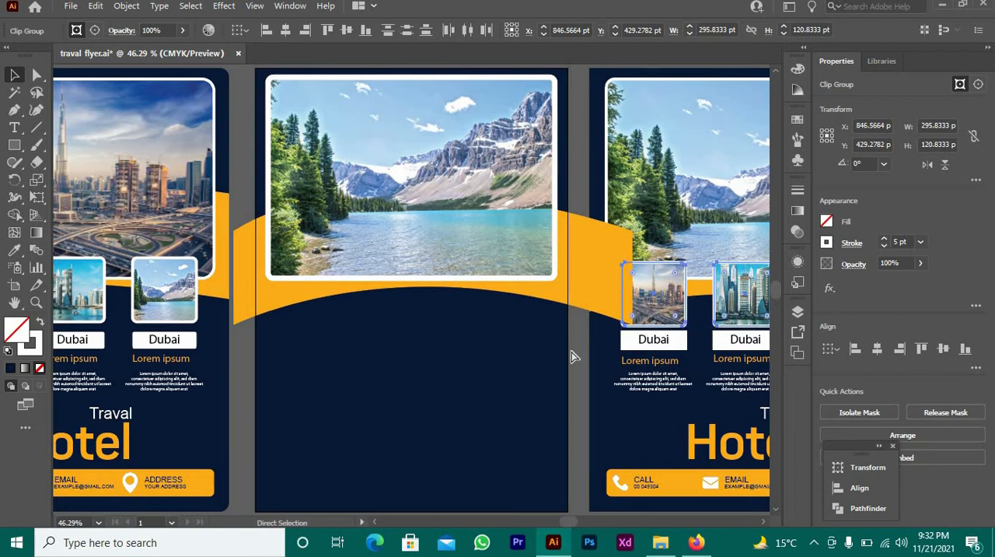
key("ctrl+minus")
key("v")
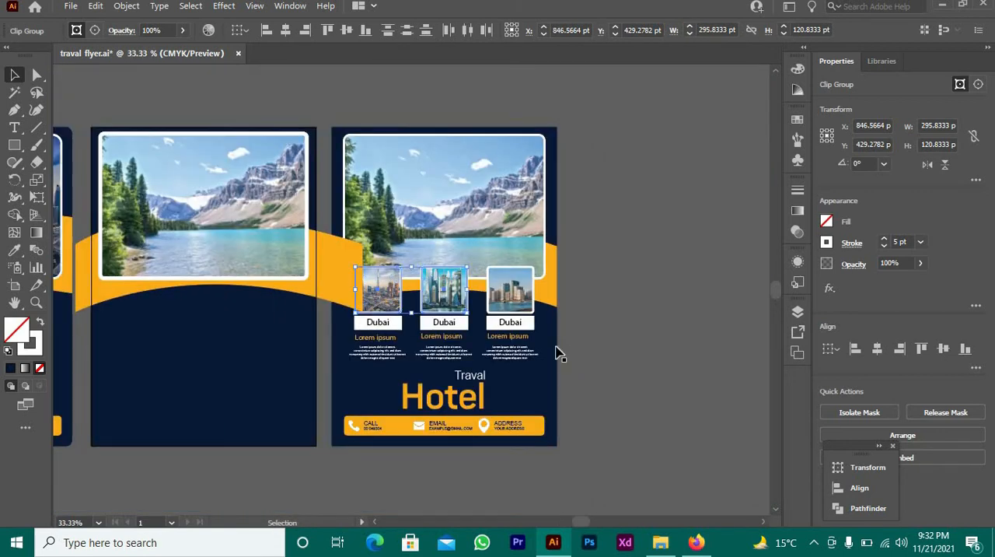
left_click(522, 319, "shift")
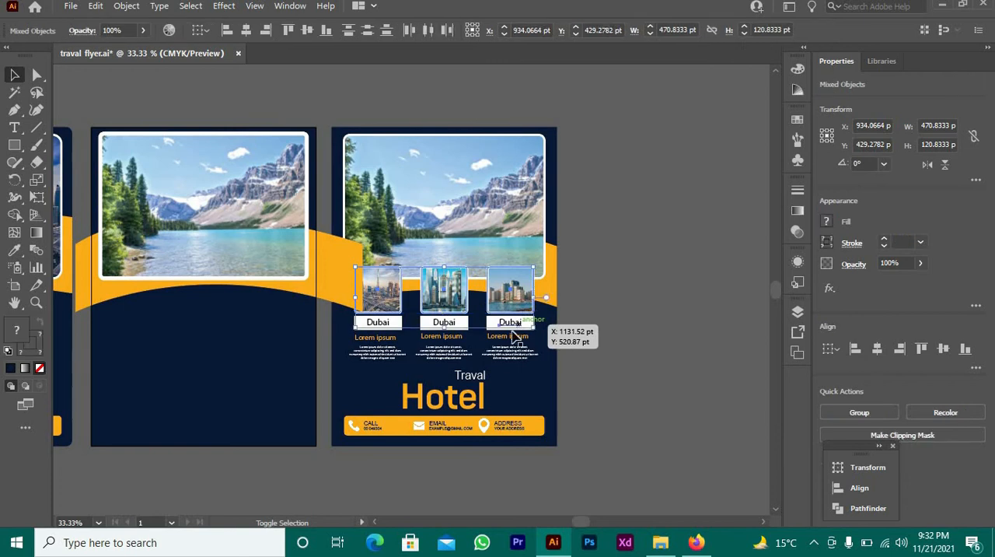
Add the Dubai labels, Lorem ipsum headings, small paragraphs and Traval Hotel title of the right-hand flyer to the selection
left_click_drag(464, 325, 450, 323)
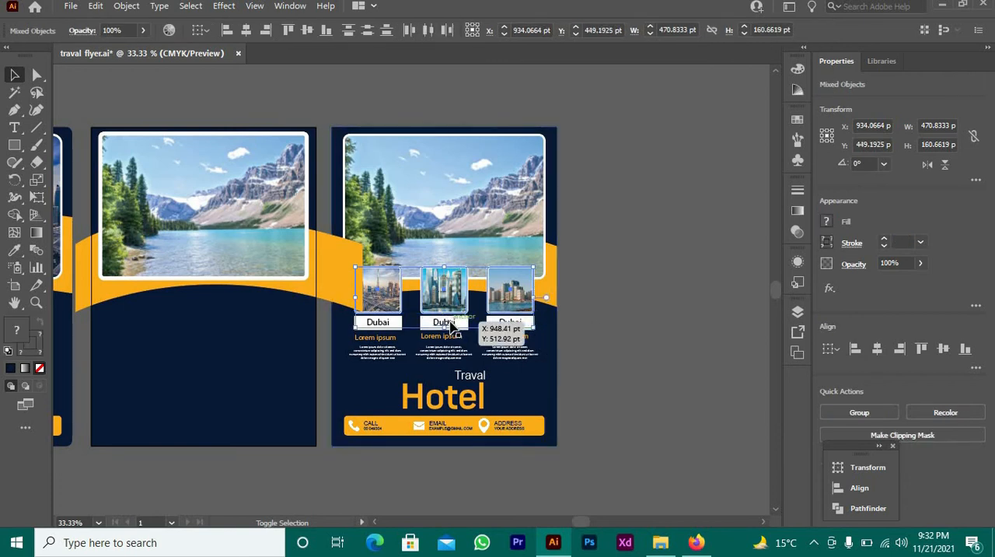
left_click(385, 322, "shift")
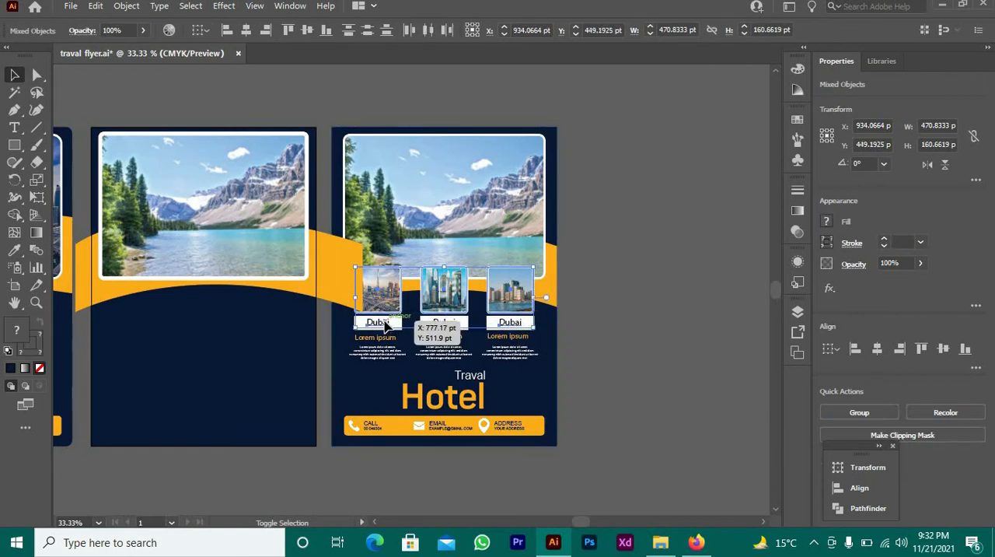
left_click(466, 329, "shift")
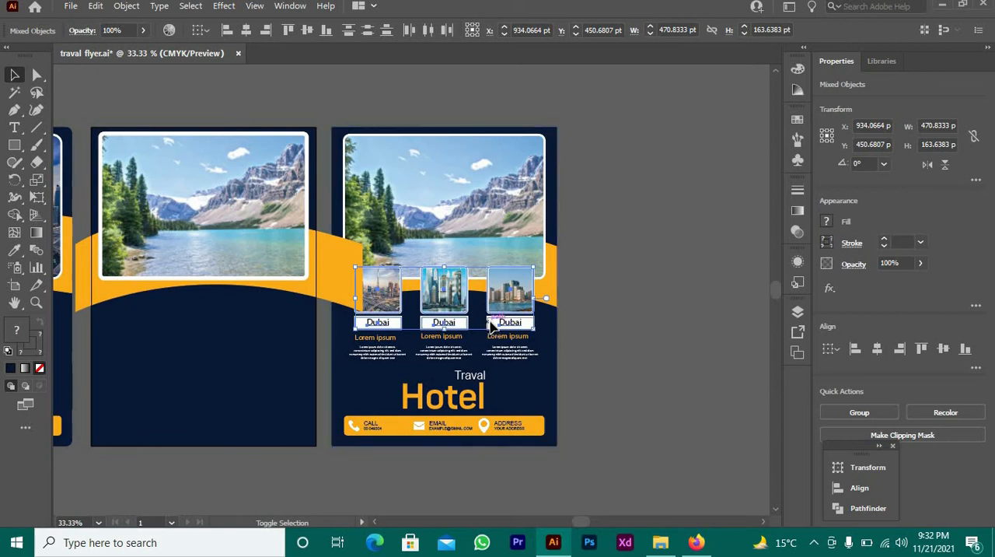
left_click(491, 323, "shift")
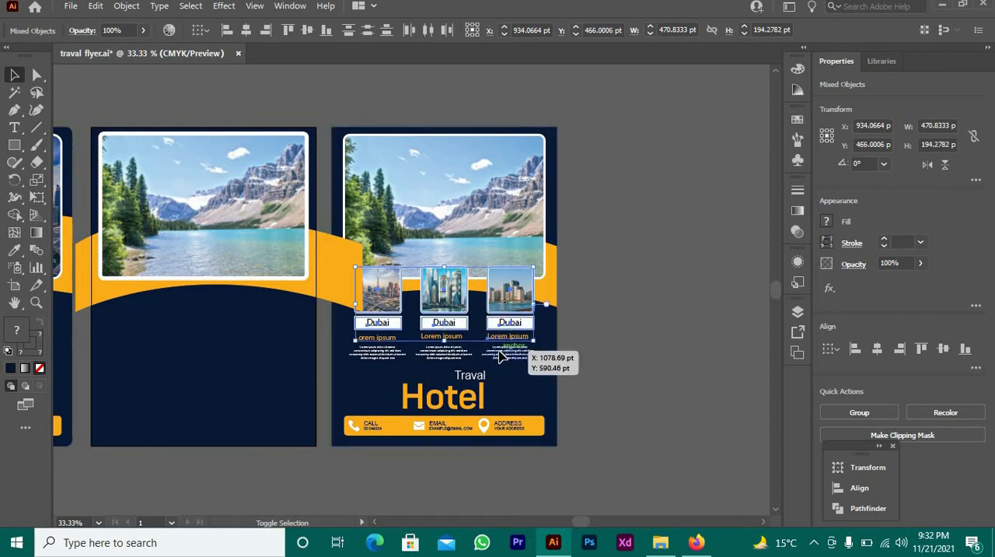
left_click(463, 351, "shift")
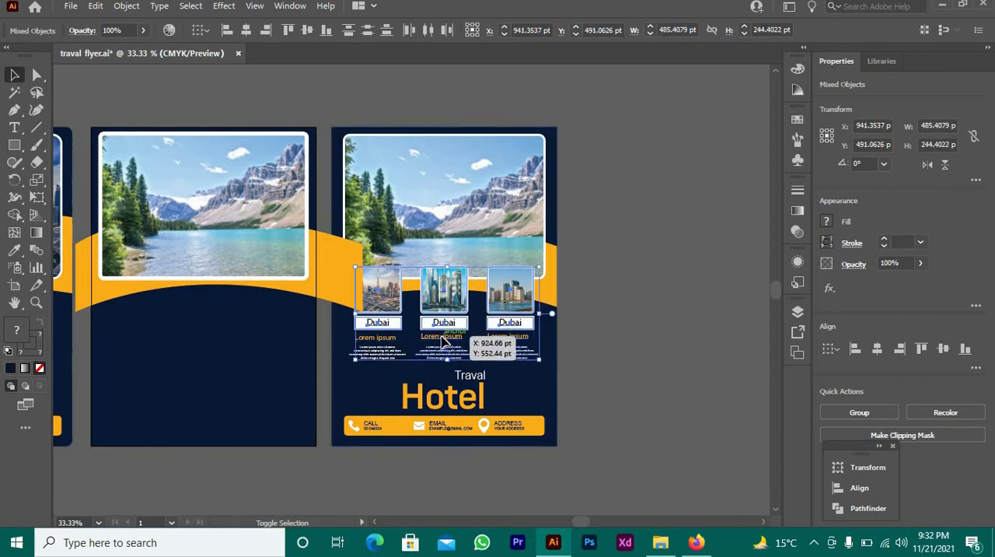
left_click(378, 339, "shift")
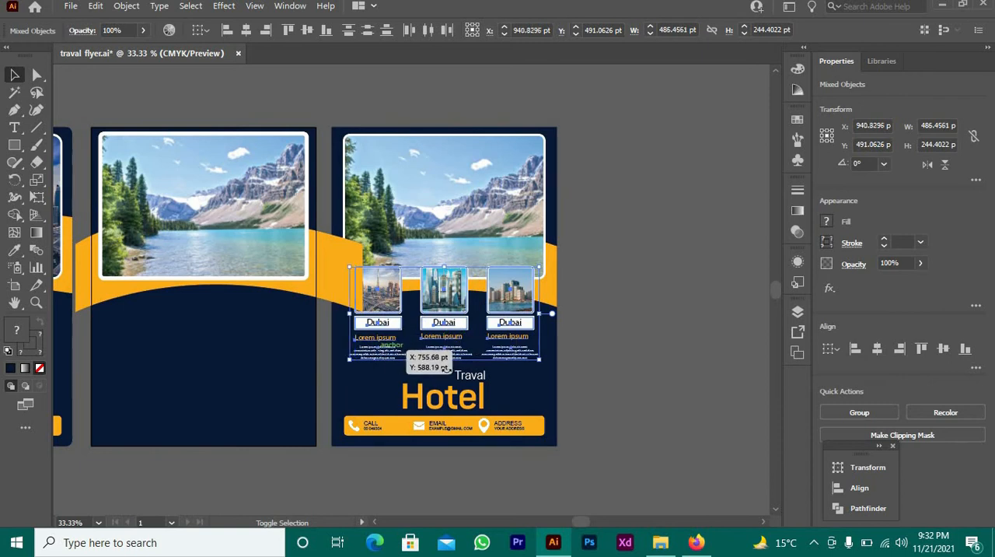
left_click(470, 376, "shift")
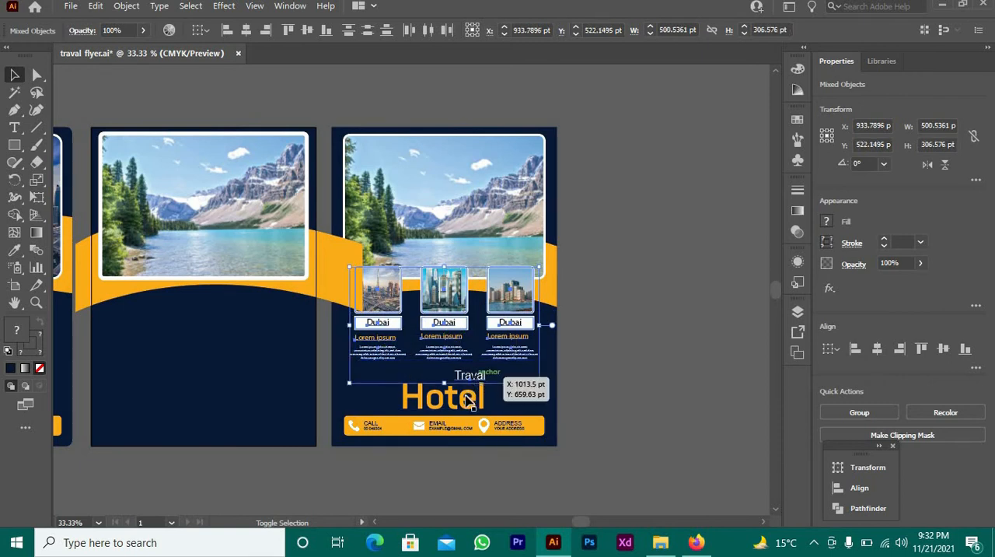
left_click(459, 399, "shift")
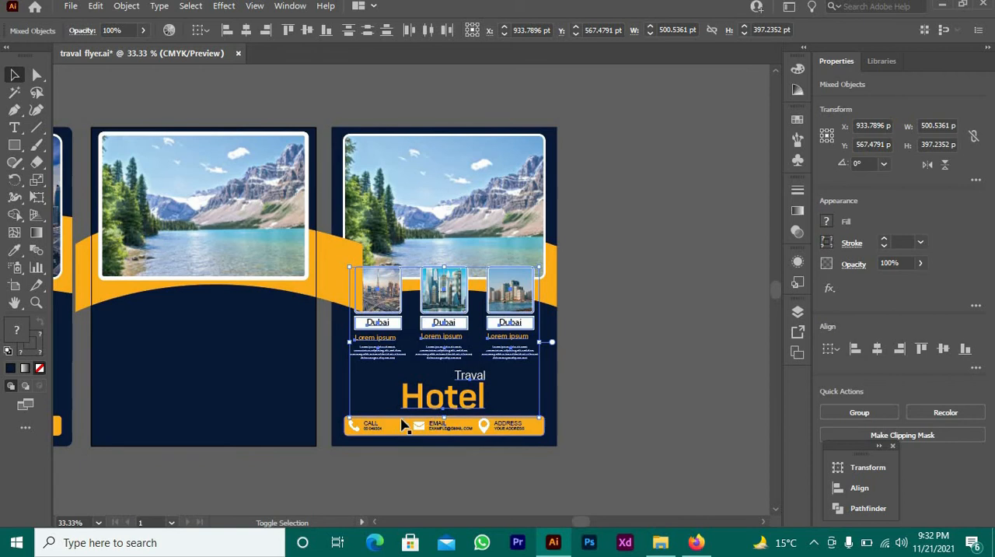
left_click_drag(434, 324, 192, 327)
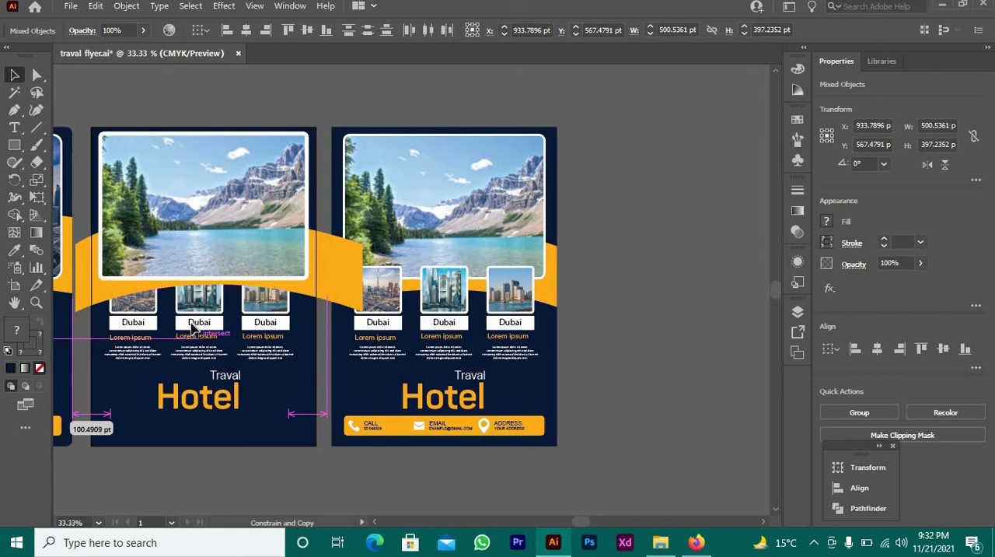
left_click_drag(192, 327, 195, 330)
right_click(193, 327)
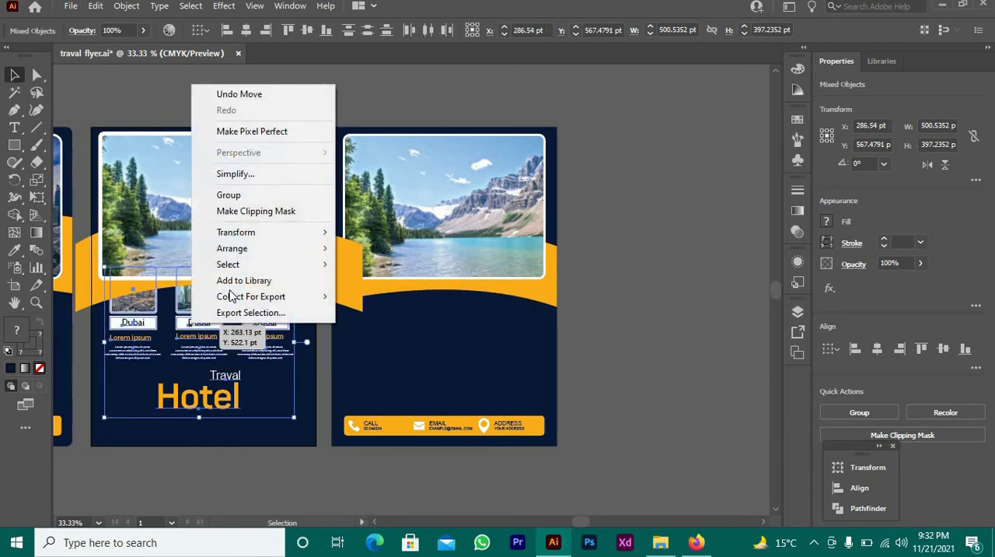
mouse_move(298, 255)
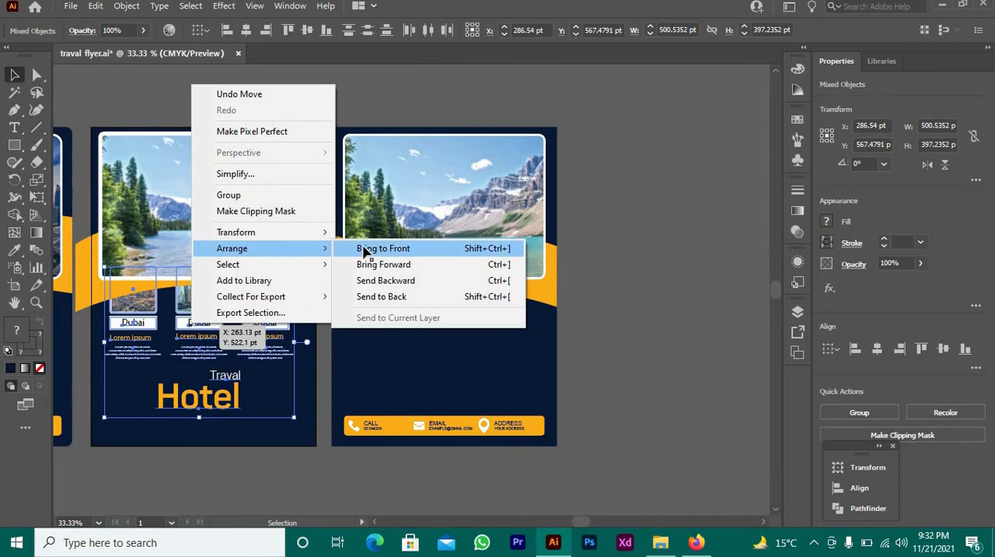
left_click(368, 249)
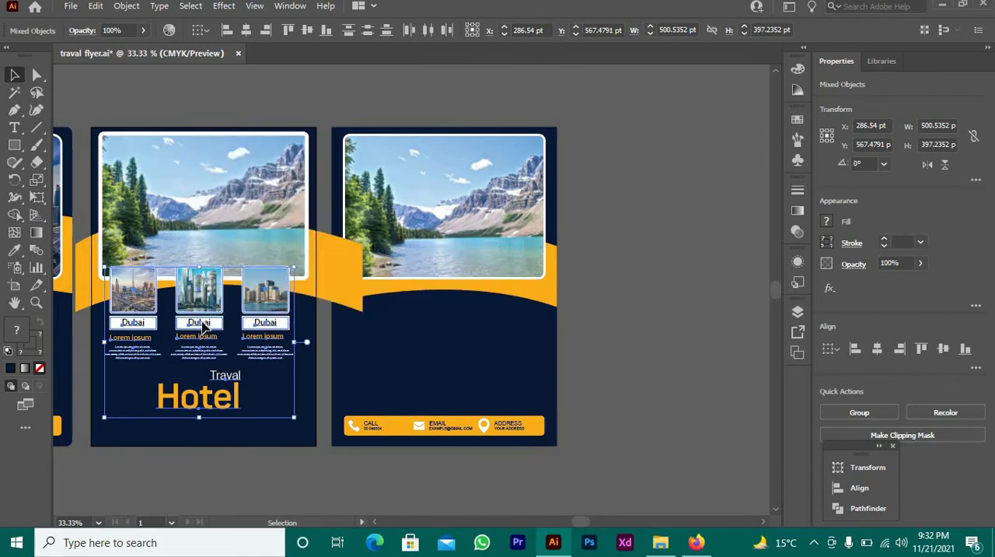
left_click_drag(196, 320, 207, 318)
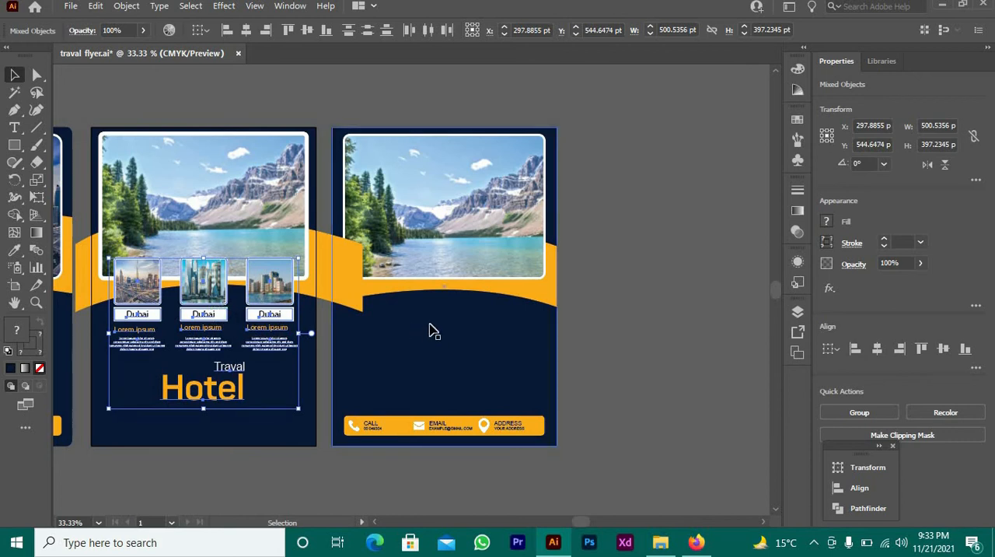
key("ctrl+z")
key("ctrl+z")
key("ctrl+z")
key("ctrl+z")
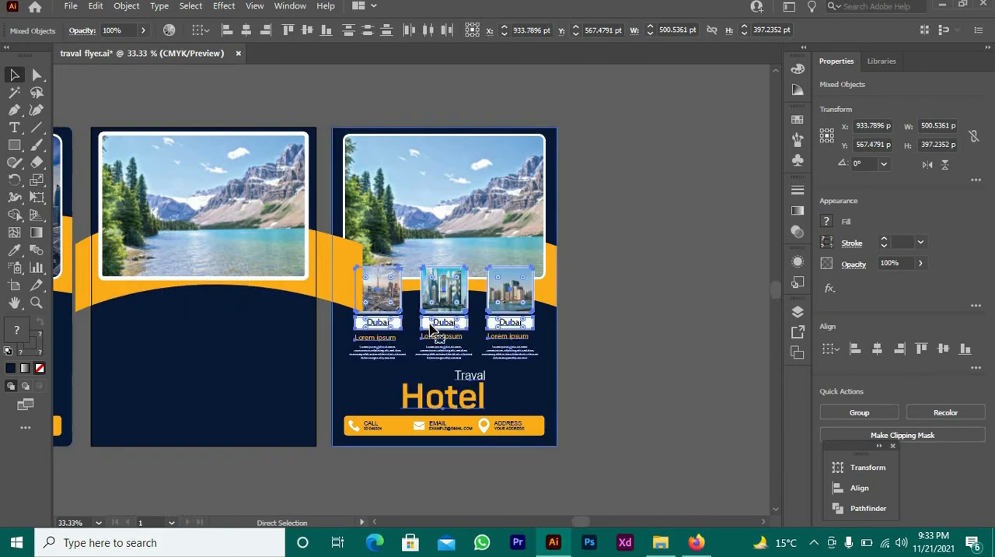
Group the selected thumbnails, labels and texts, and place a copy of the group on the middle artboard
right_click(478, 332)
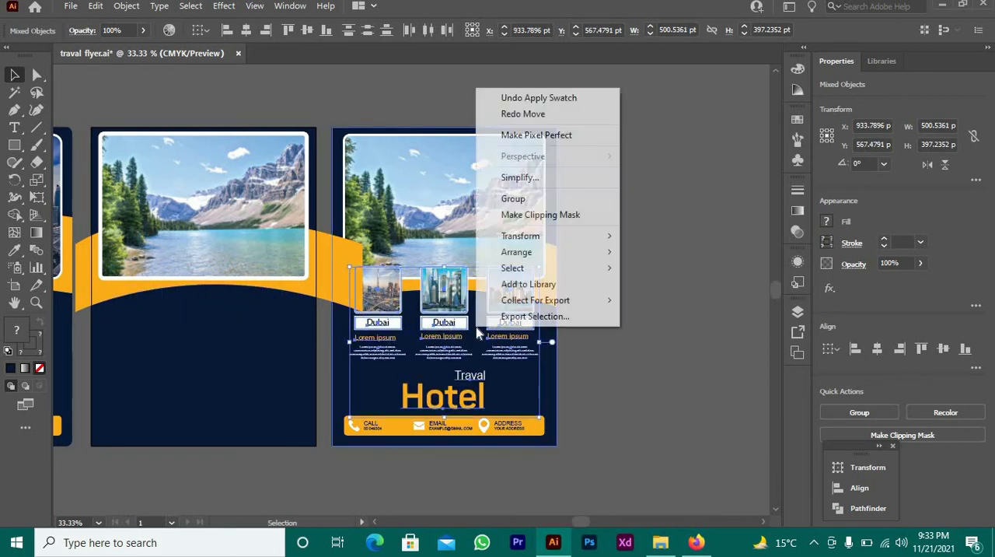
left_click(511, 199)
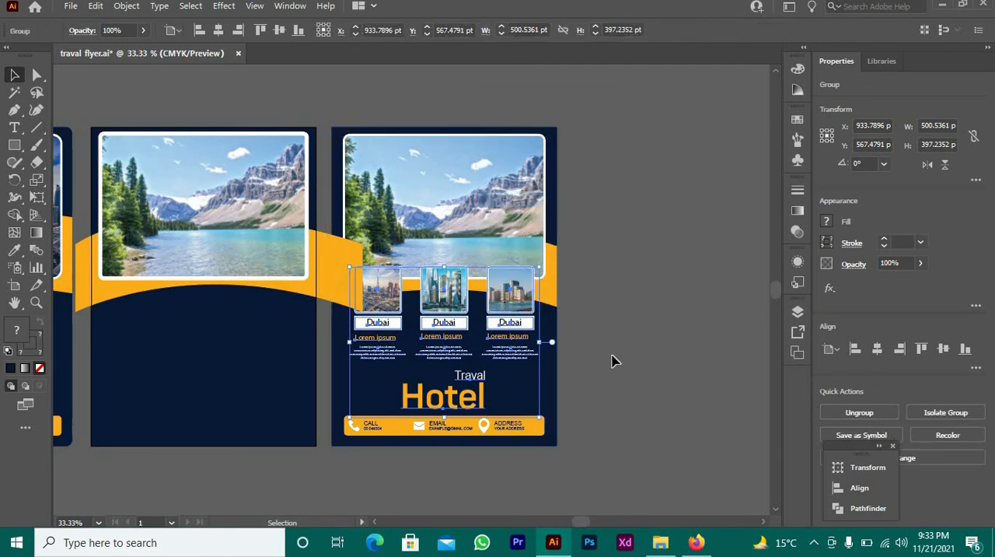
left_click(585, 357)
left_click_drag(467, 328, 226, 311)
Bring the copied group to the front and move it up slightly so its thumbnails overlap the lake photo's lower edge
right_click(227, 313)
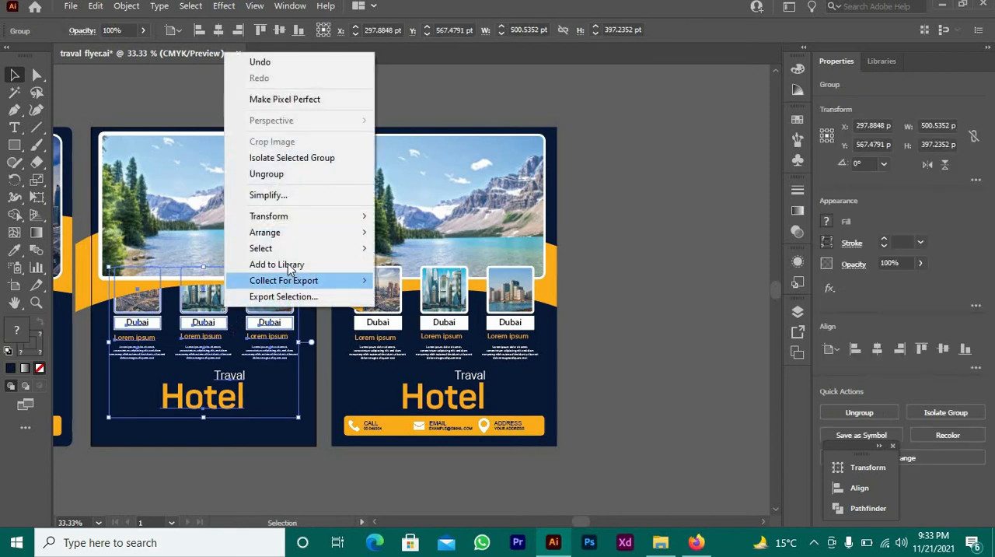
left_click(399, 238)
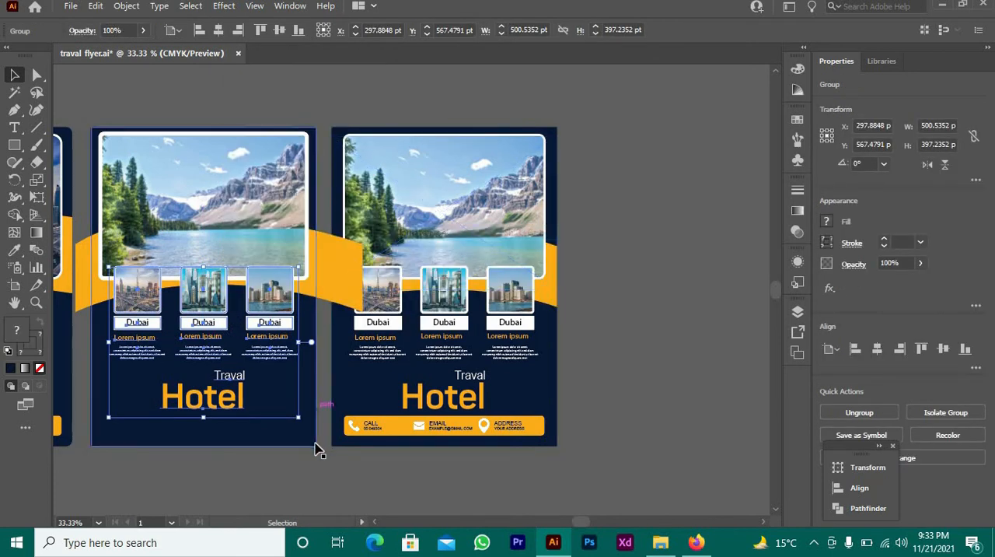
left_click(281, 486)
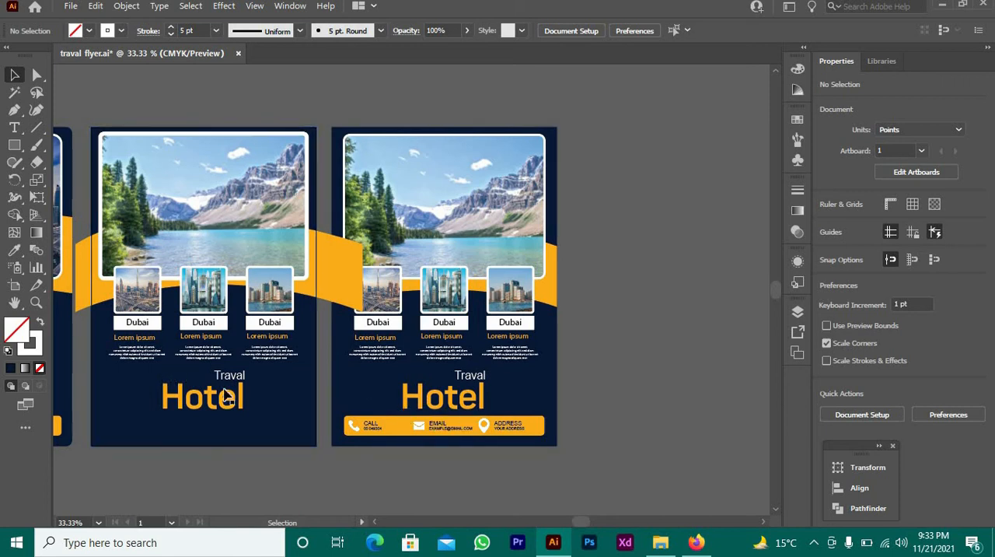
left_click_drag(208, 305, 210, 299)
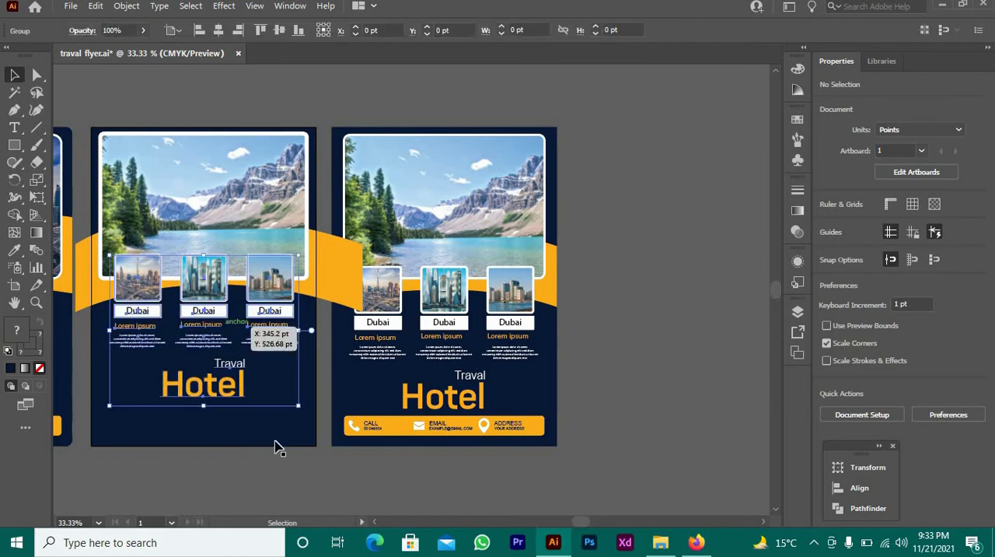
left_click(336, 495)
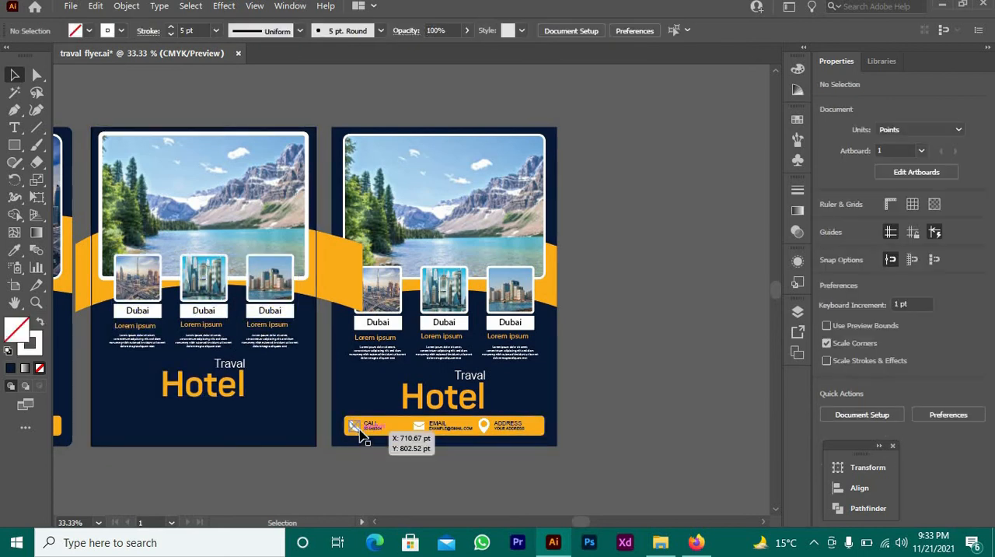
Copy the right-hand flyer's orange contact bar with its icons and text to the bottom of the middle artboard
left_click(360, 428)
left_click(374, 422, "ctrl")
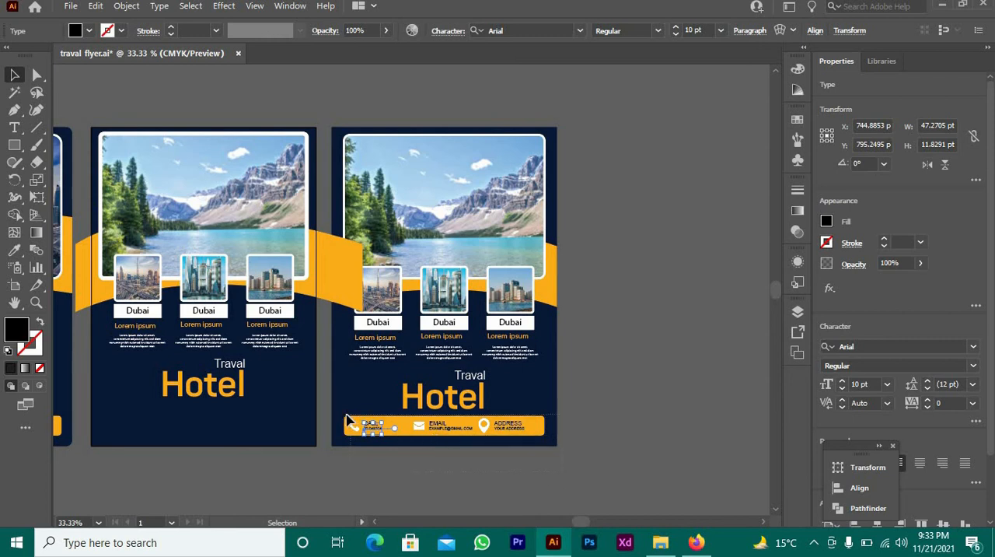
left_click_drag(340, 414, 341, 412)
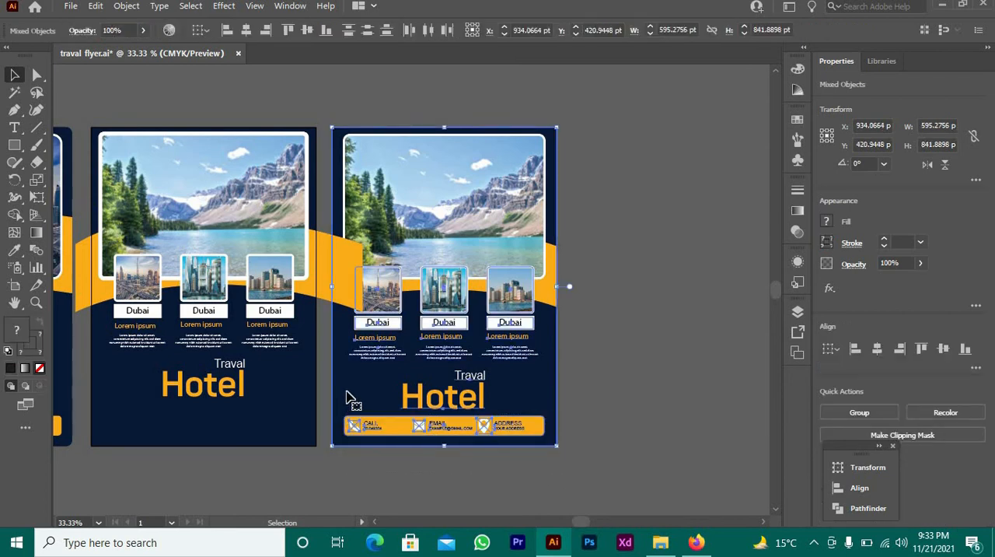
left_click(350, 399, "shift")
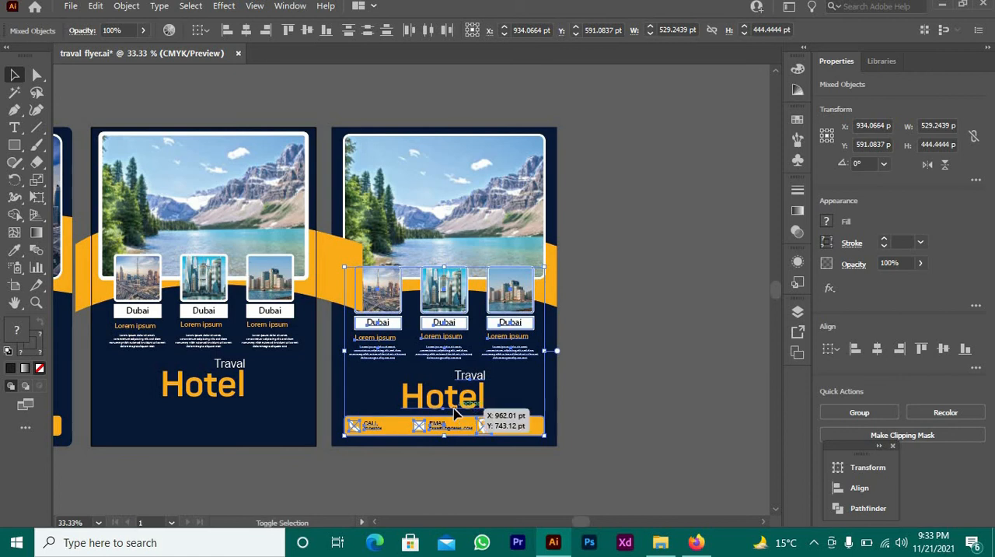
left_click(455, 410, "shift")
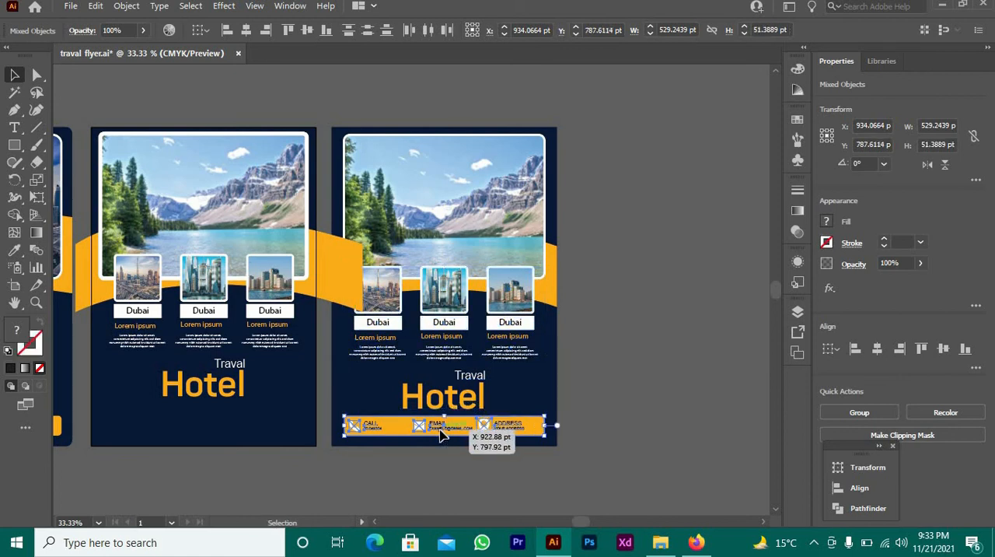
left_click_drag(441, 434, 204, 433)
left_click(280, 472)
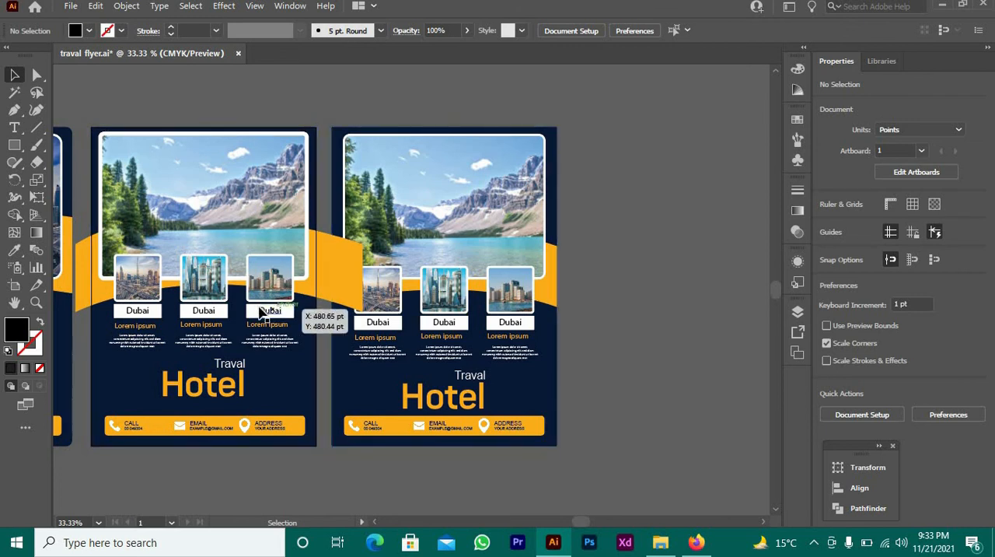
Trim the middle flyer's curved orange band to the navy background by removing both overhanging side pieces with the Shape Builder tool
scroll(261, 311, "up", 2)
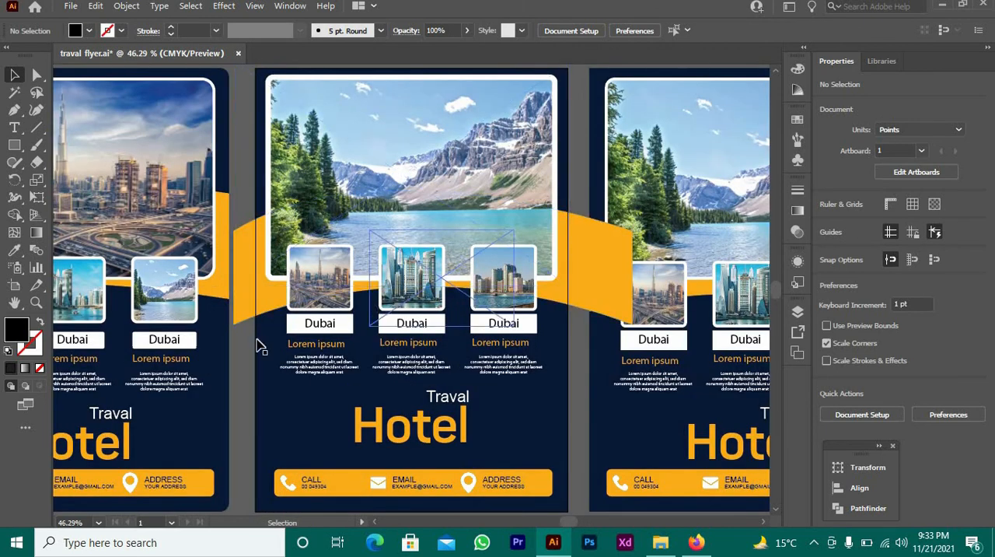
left_click(250, 262)
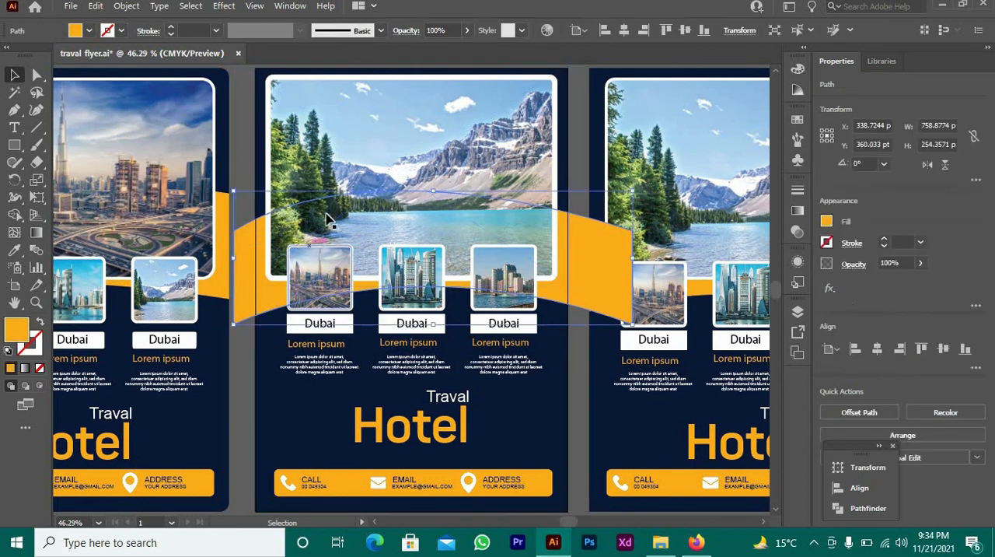
left_click(262, 163, "shift")
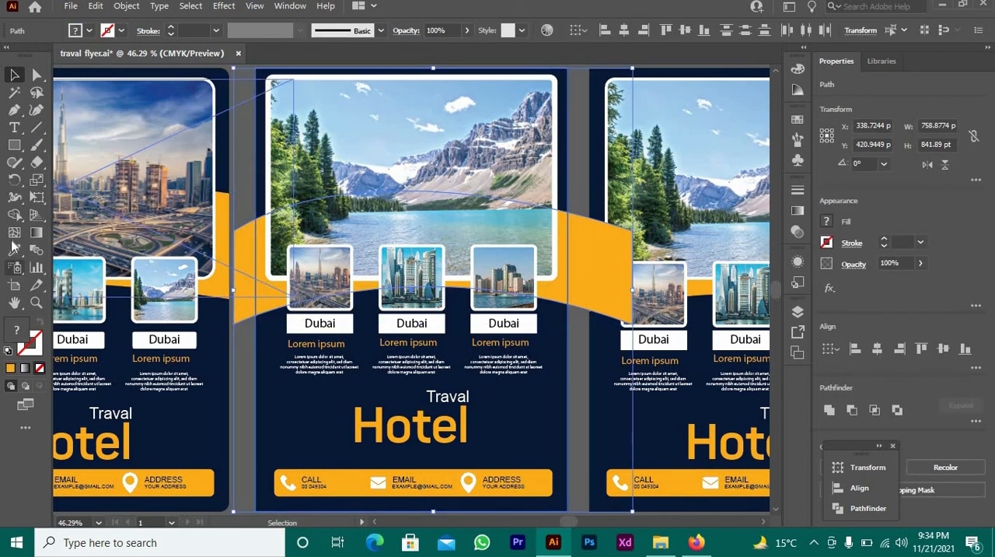
left_click(14, 216)
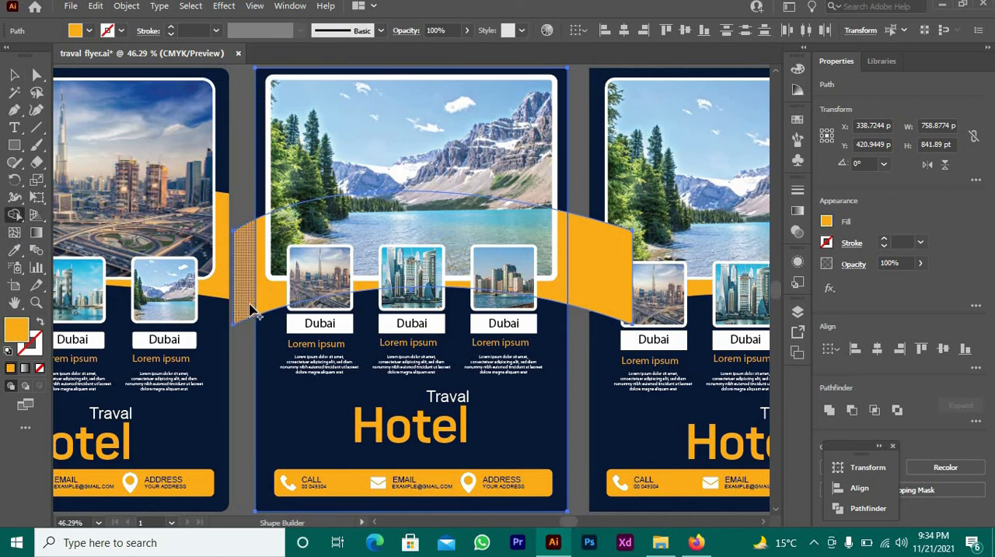
left_click(250, 311, "alt")
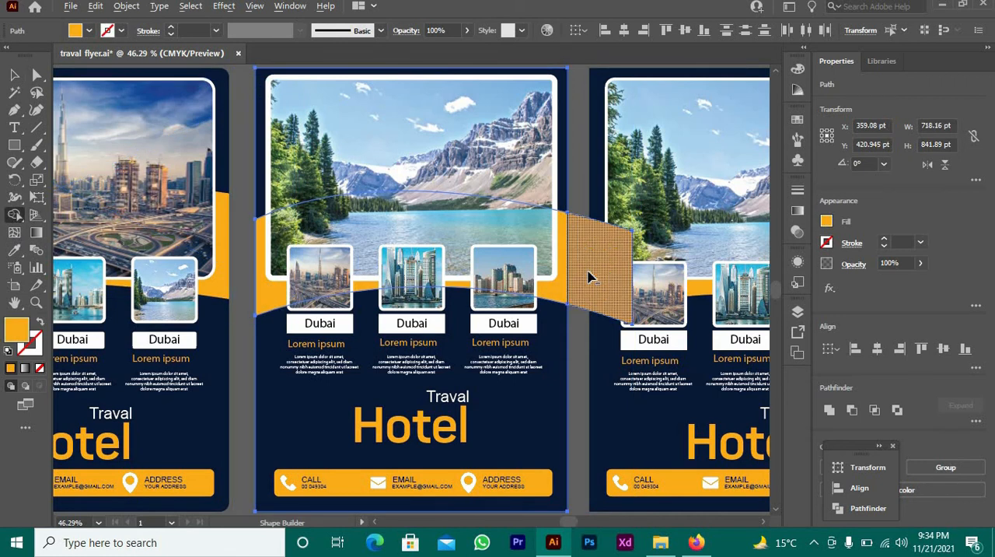
left_click(595, 280, "alt")
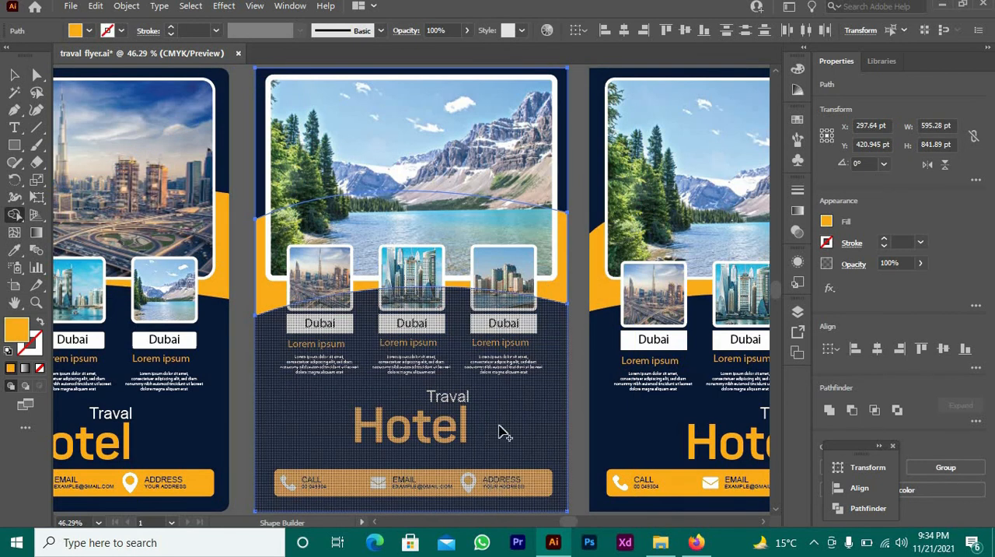
left_click(506, 422)
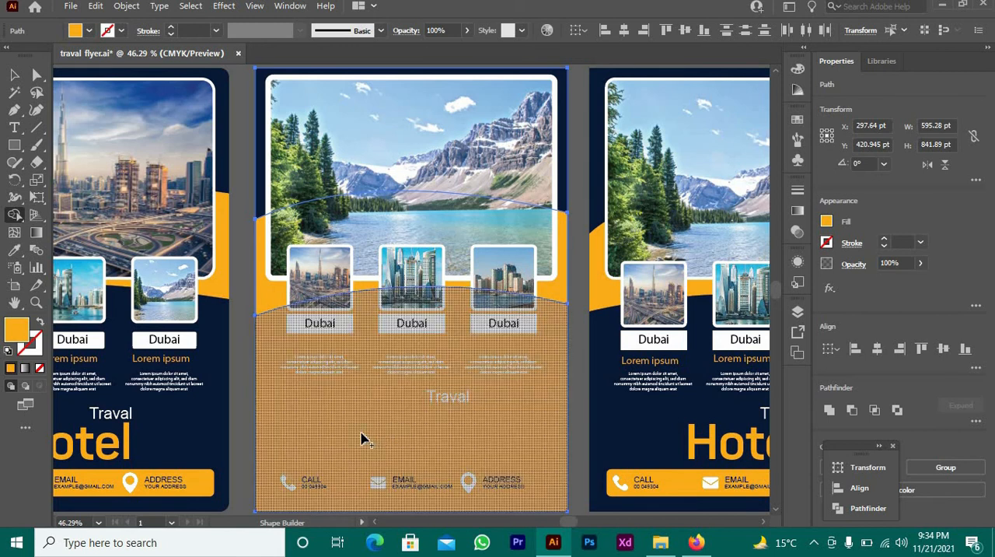
key("ctrl+z")
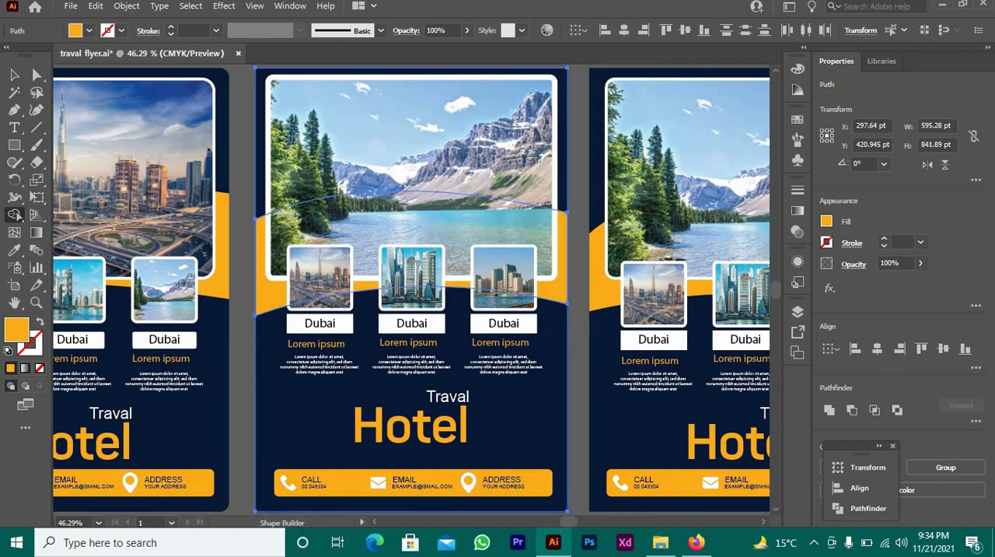
left_click(15, 75)
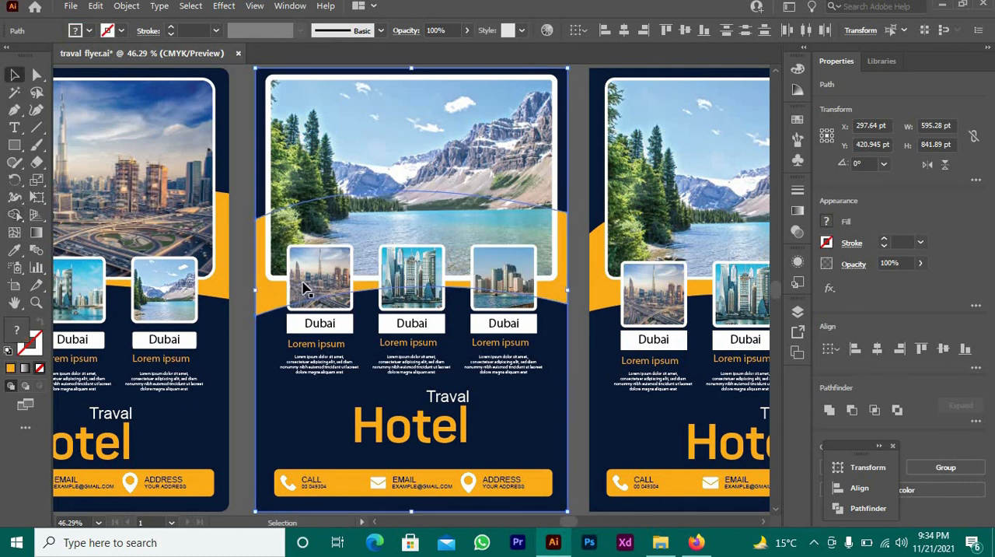
left_click(573, 383)
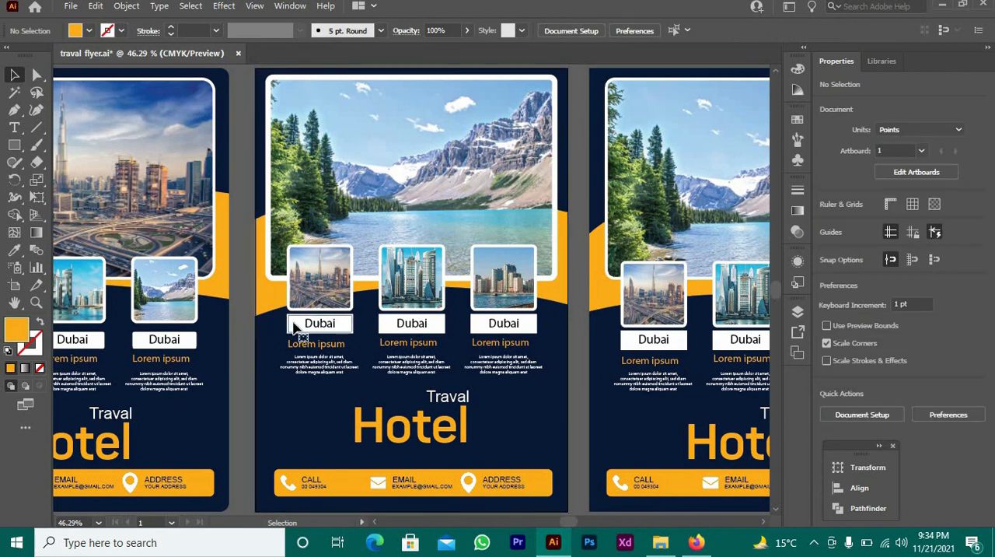
Round the corners of the middle flyer's three thumbnail frames and white Dubai label boxes together, making the labels pill-shaped
left_click(296, 327)
left_click(37, 76)
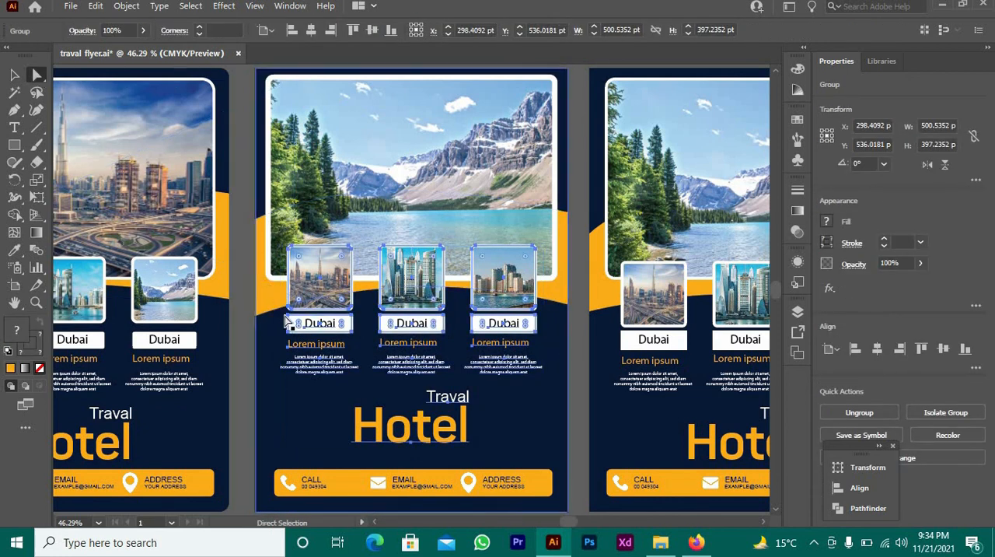
left_click_drag(298, 325, 311, 331)
left_click(247, 385)
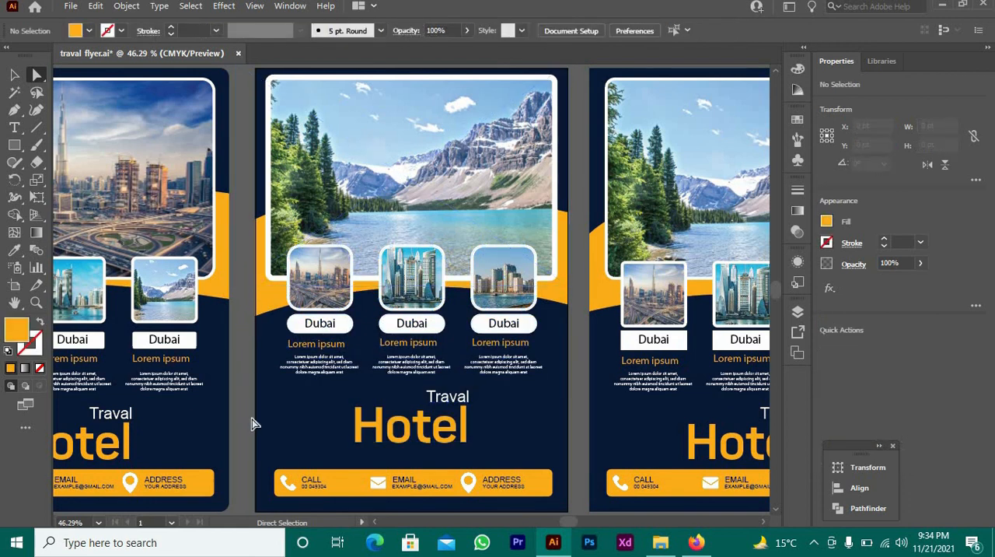